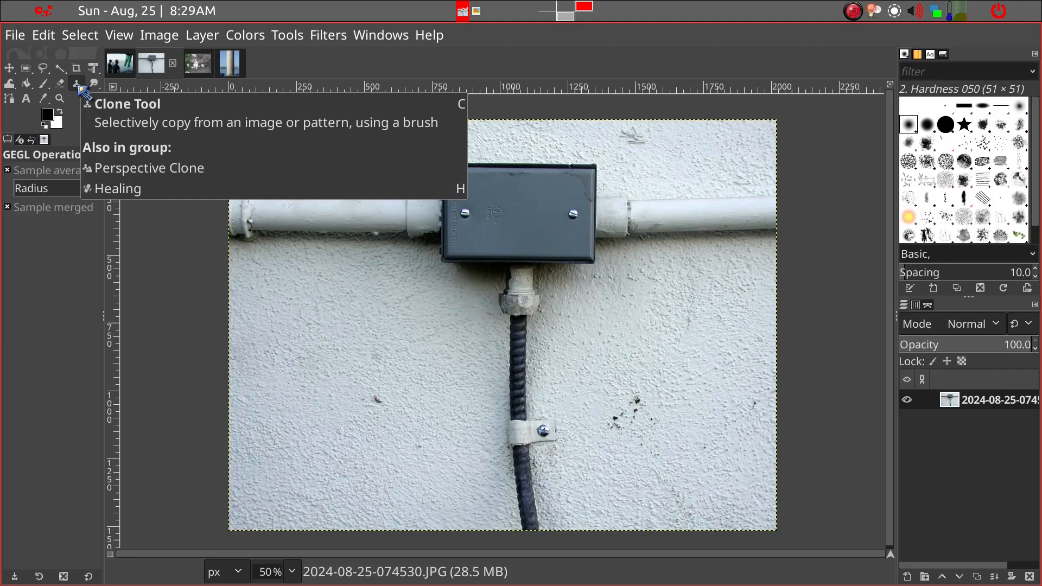
Clone clean wall texture over the dark spot left of the cable using the Clone tool with the 2. Hardness 050 brush at size 56.
left_click(80, 87)
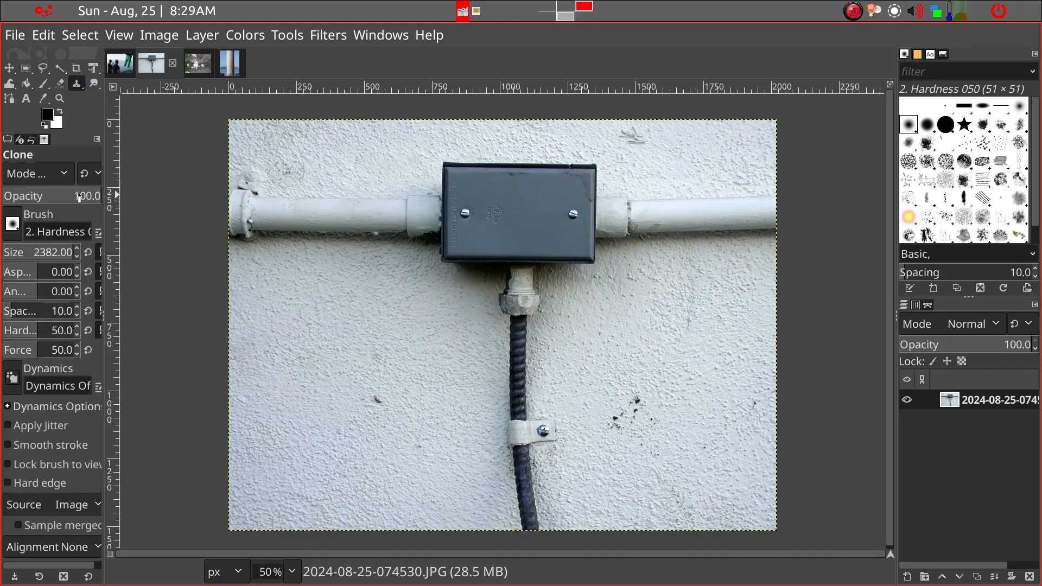
left_click(10, 228)
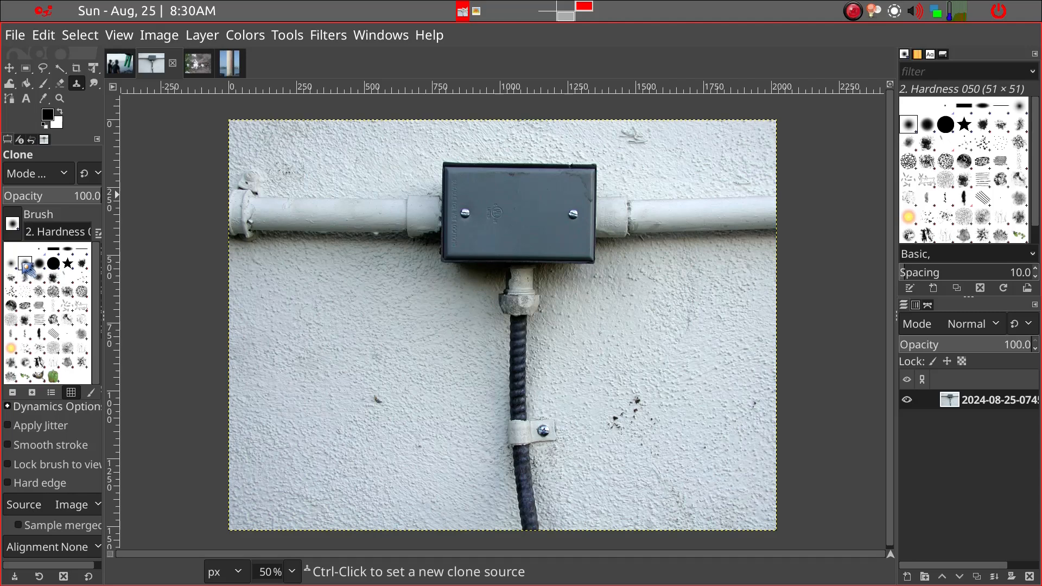
mouse_move(27, 268)
left_mouse_down()
mouse_move(9, 213)
mouse_move(101, 251)
mouse_move(270, 258)
mouse_move(24, 252)
left_mouse_up()
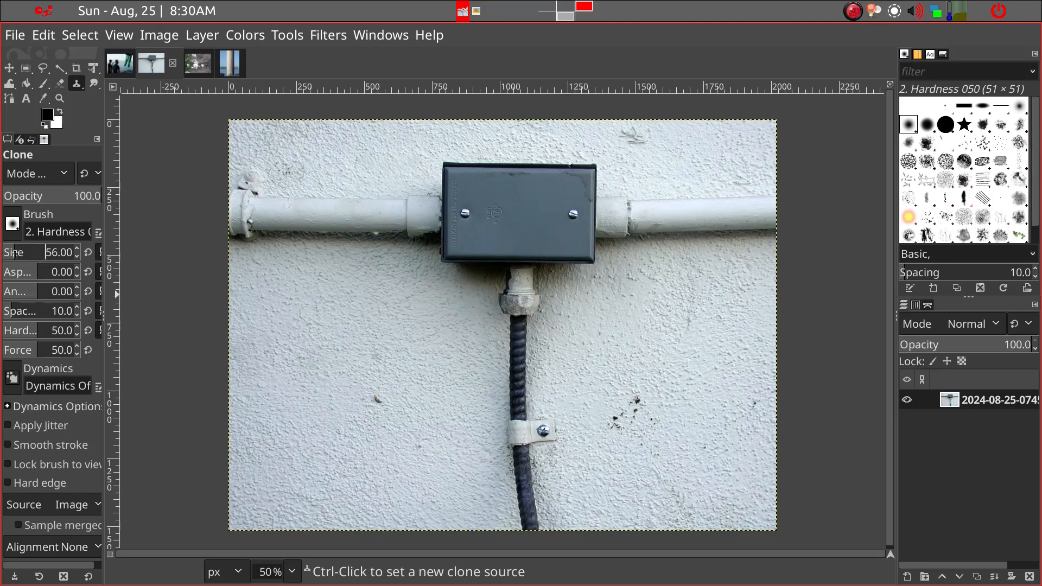
key("ctrl")
left_click(343, 397, "ctrl")
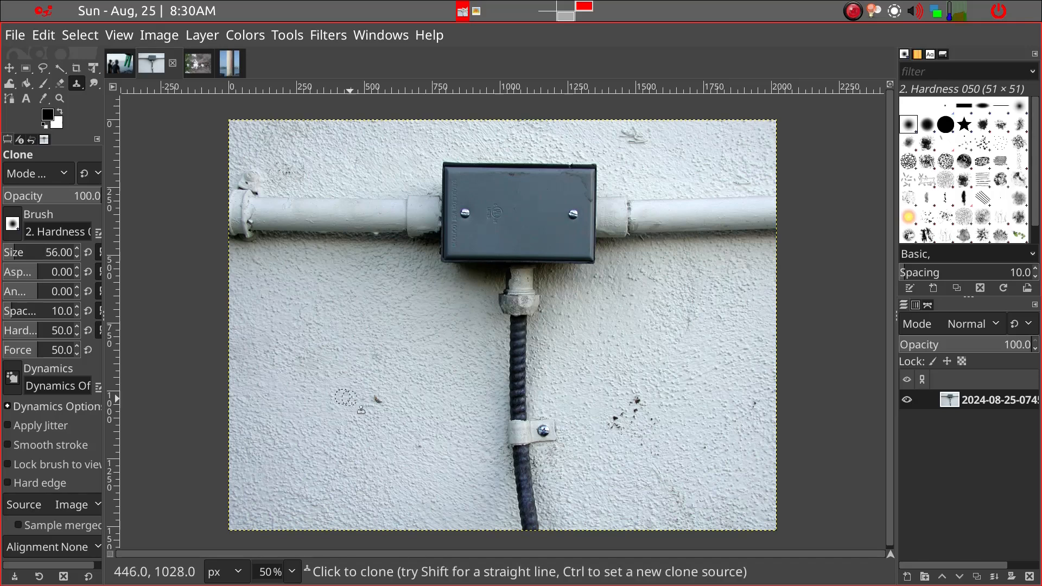
left_click(376, 399)
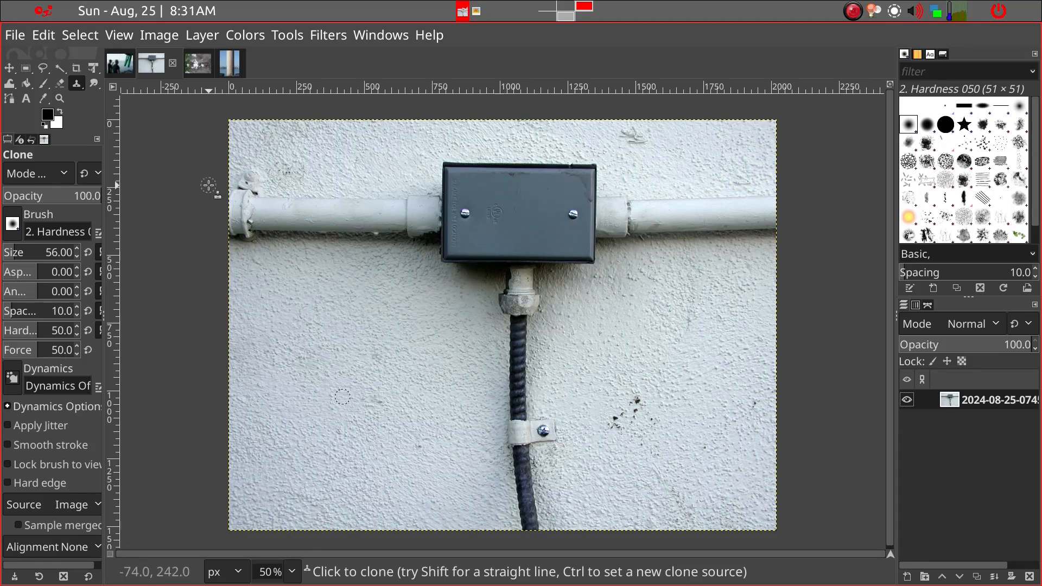
Switch to the image viewer and open 2024-08-25-074530.JPG from Downloads to examine the saved photo's wall spot.
key("alt+Tab")
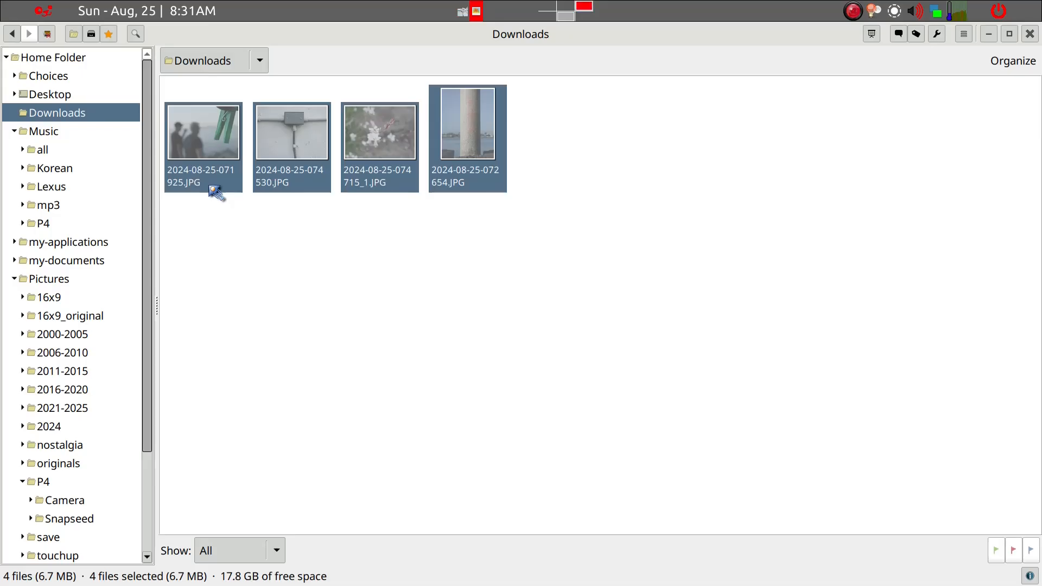
double_click(297, 157)
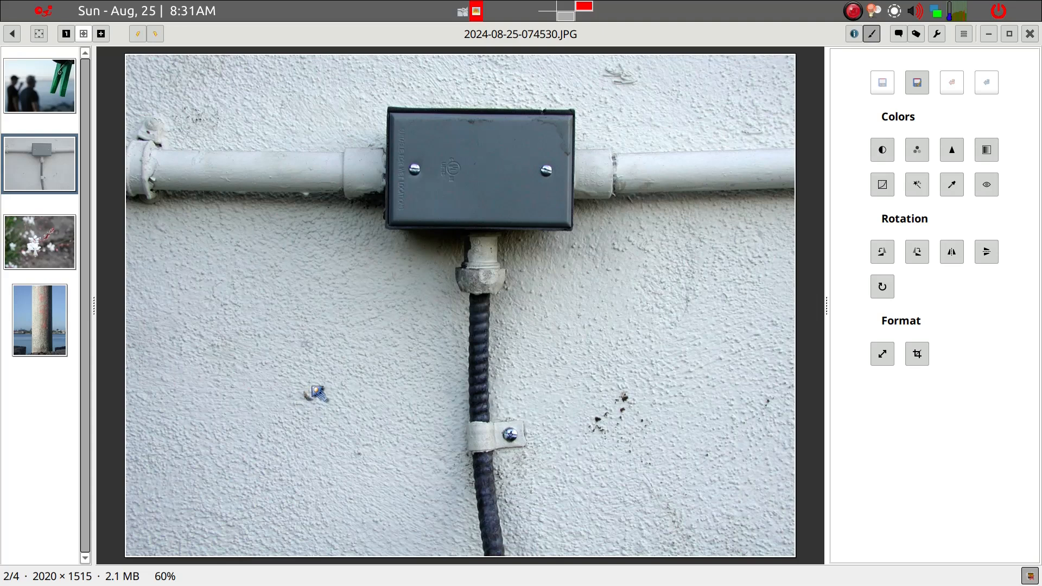
key("alt+Tab")
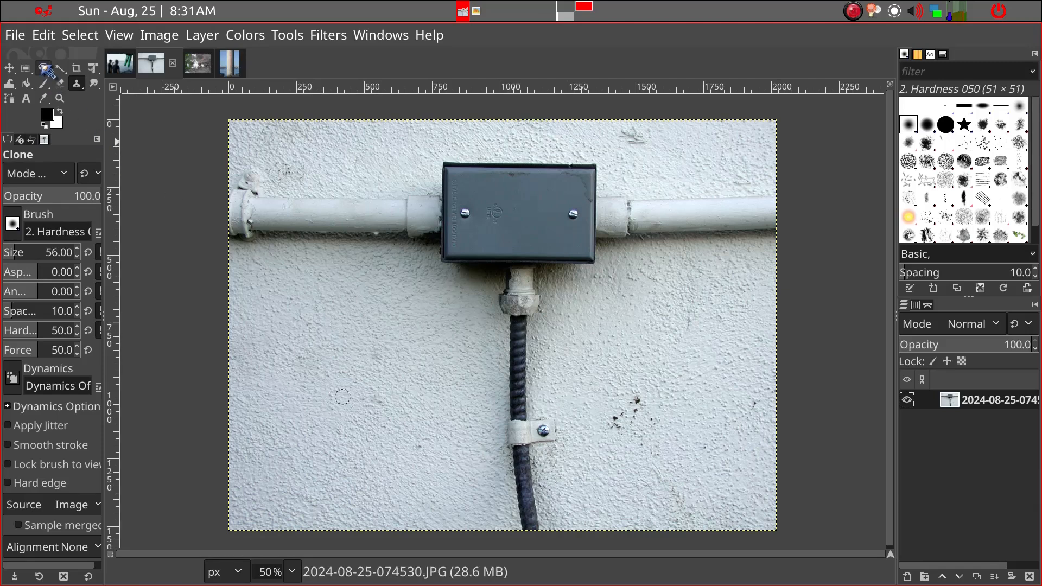
Overwrite 2024-08-25-074530.JPG with the retouched image at JPEG quality 100 and inspect the exported file in the image viewer.
left_click(16, 36)
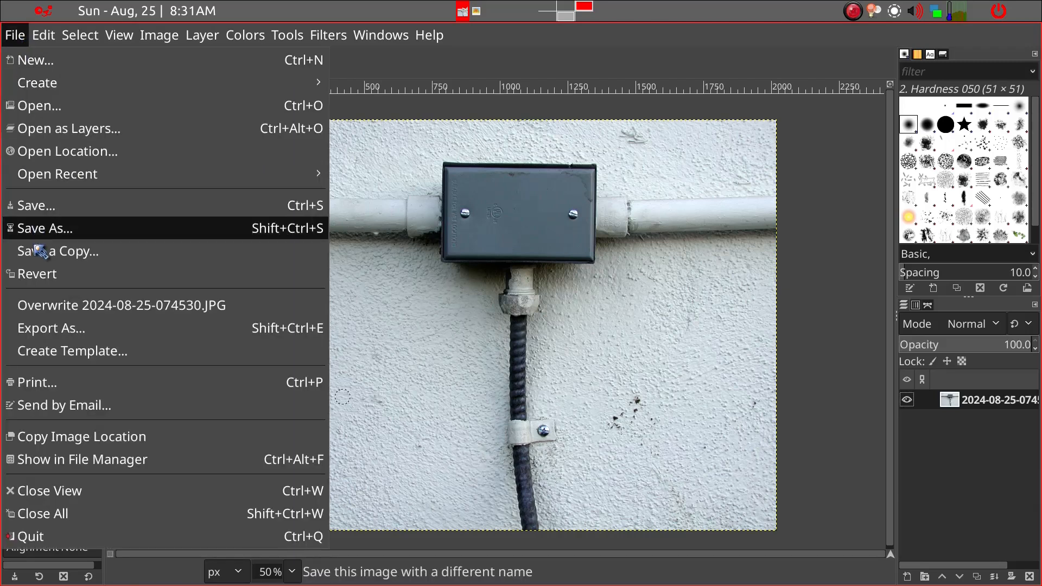
left_click(51, 307)
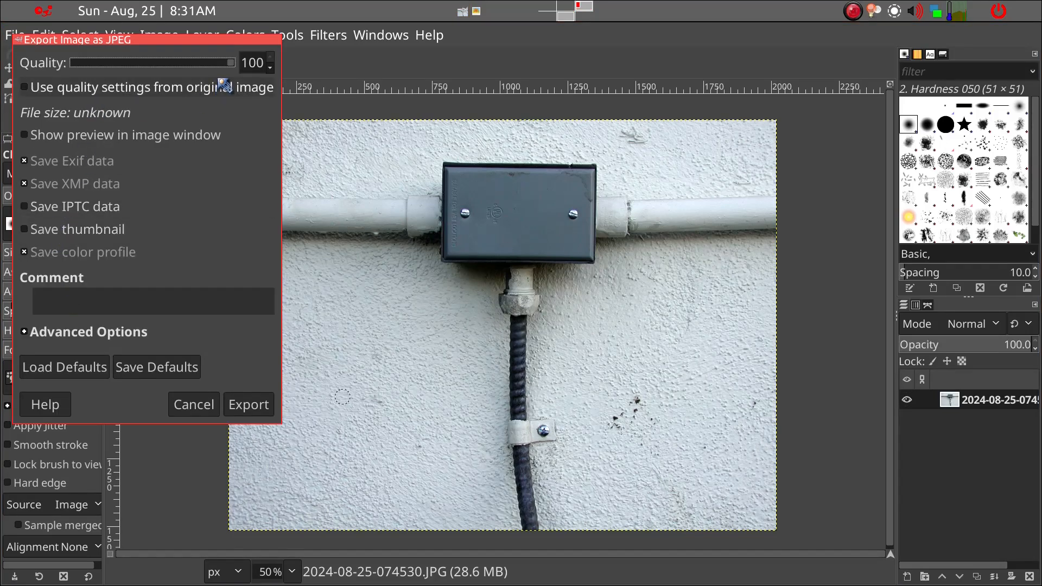
left_click(264, 411)
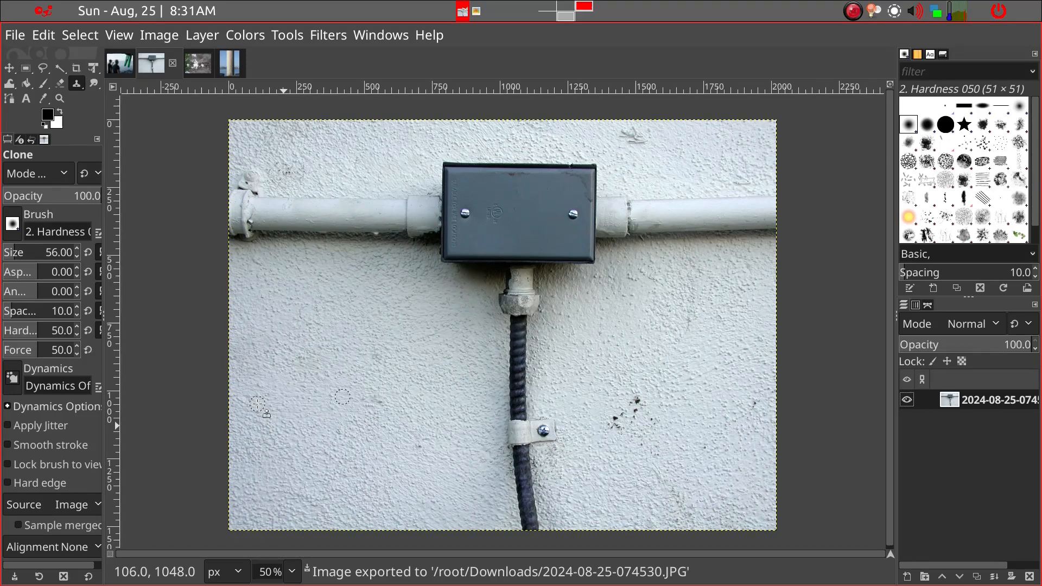
key("alt+Tab")
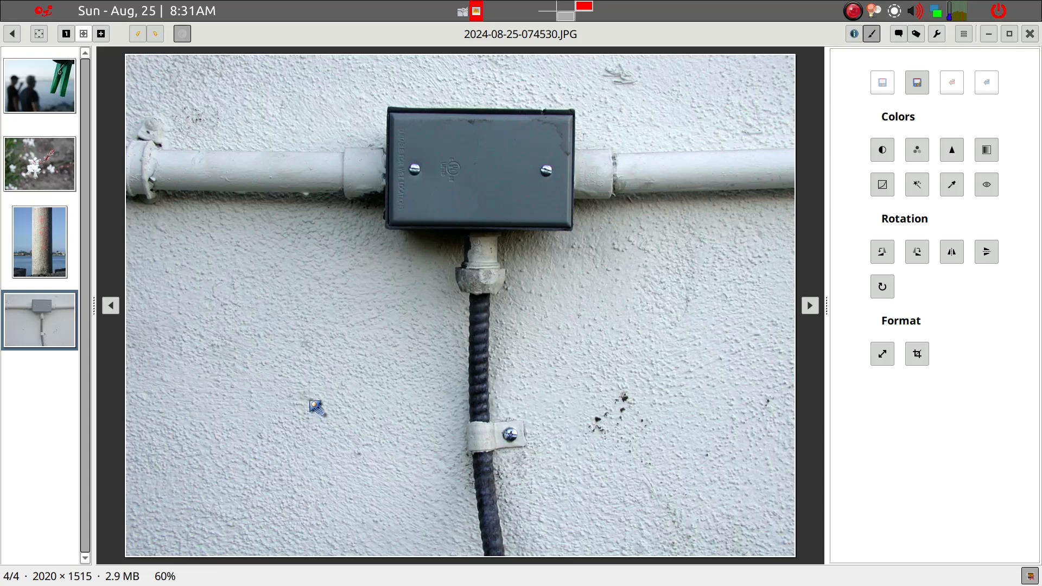
key("alt+Tab")
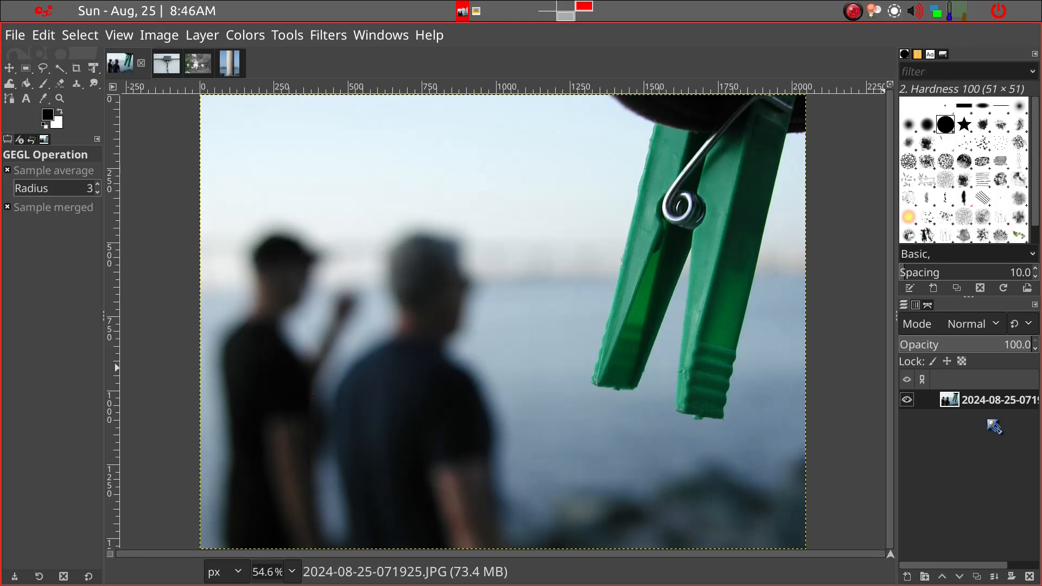
Duplicate the 2024-08-25-071925.JPG layer and desaturate the copy using Luminance mode.
key("ctrl+shift+d")
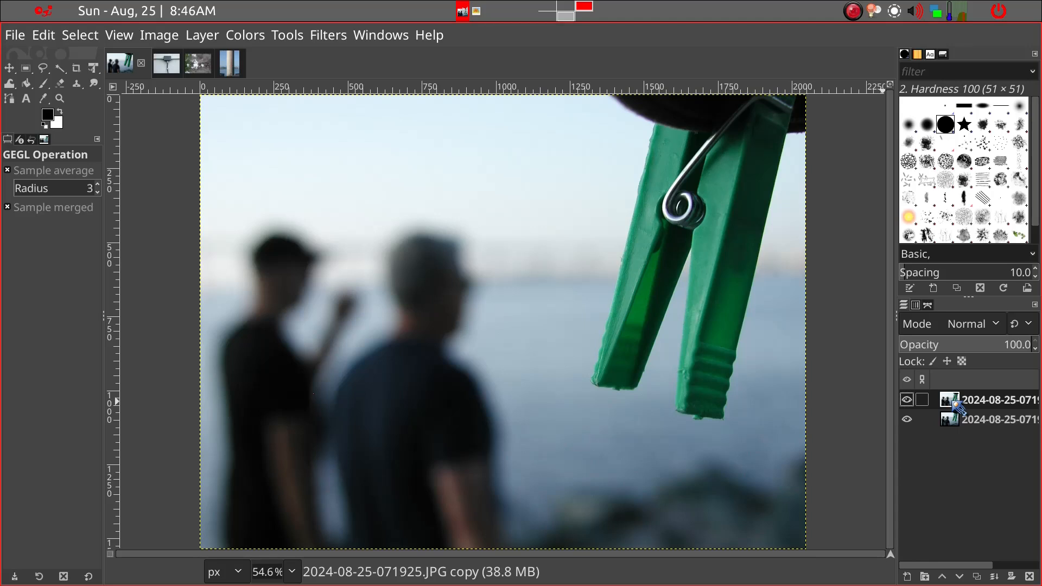
left_click(243, 40)
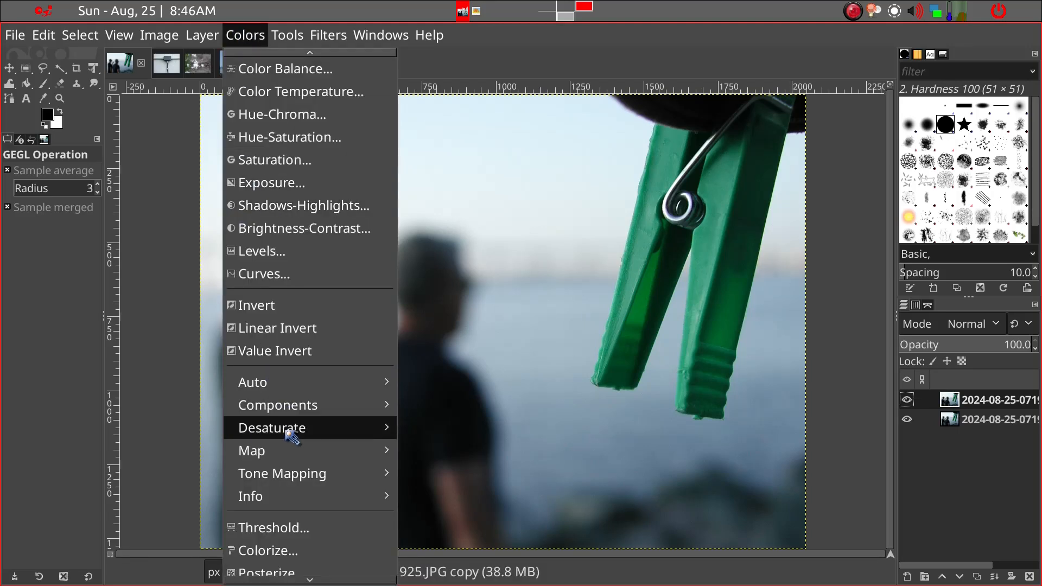
mouse_move(291, 446)
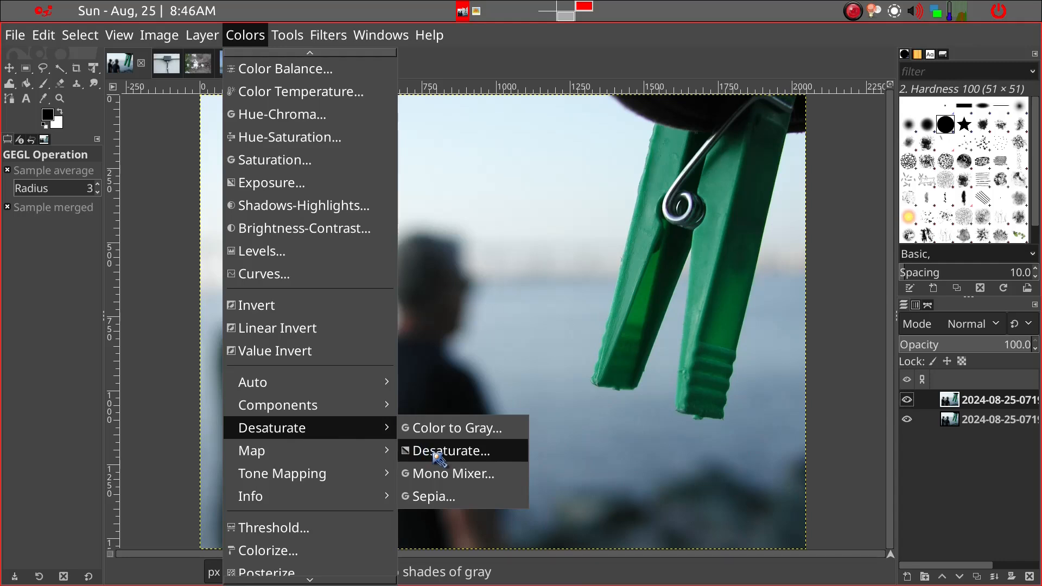
left_click(436, 455)
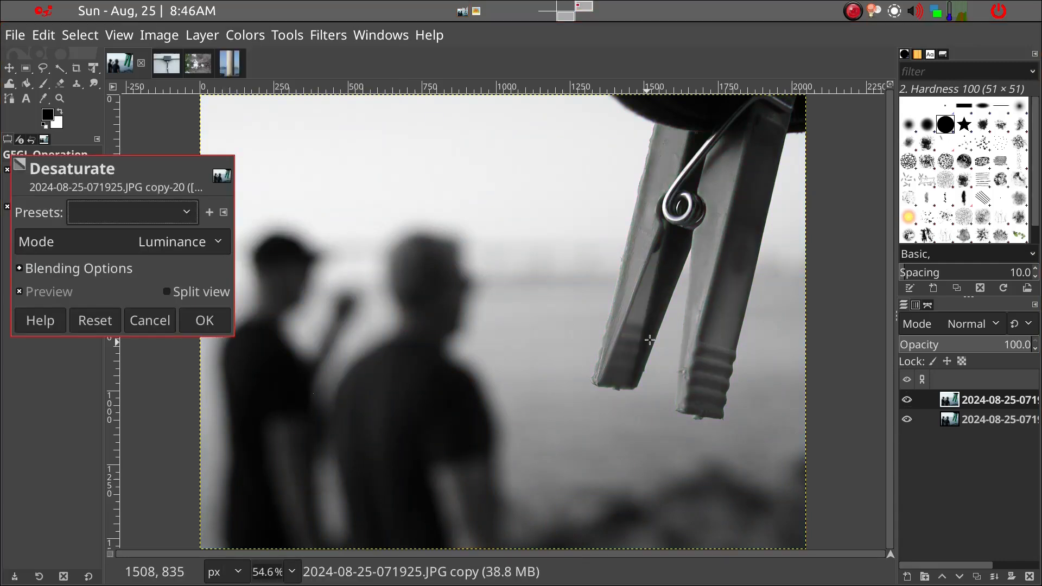
left_click(212, 321)
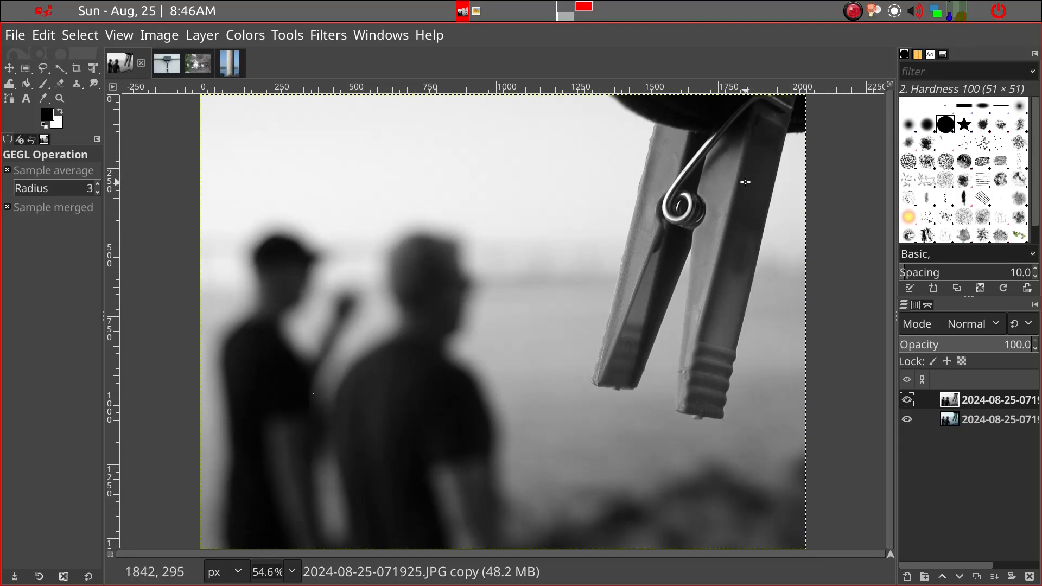
Add a layer mask initialized to White (full opacity) to the desaturated layer.
right_click(956, 403)
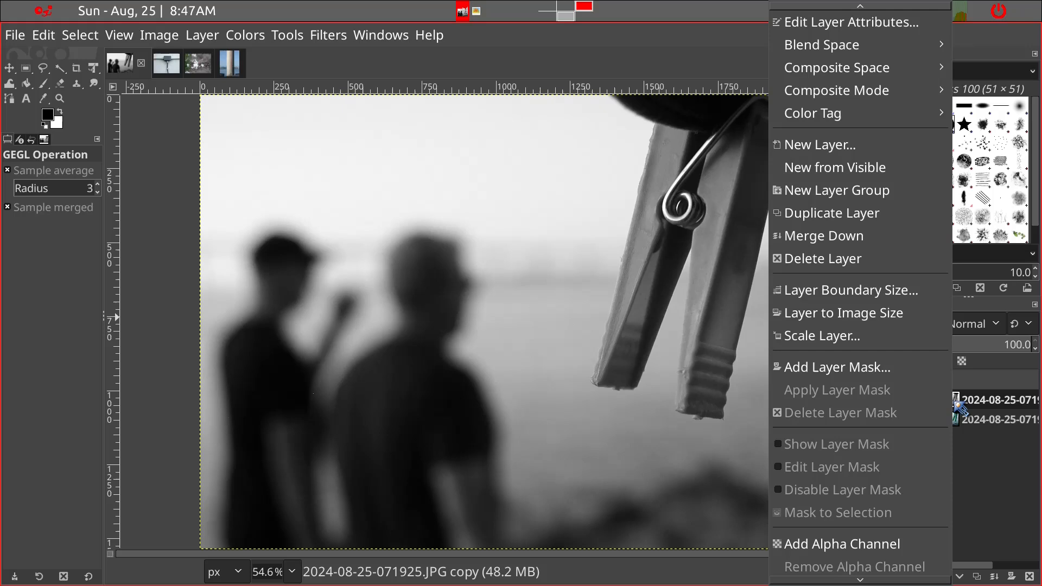
left_click(904, 371)
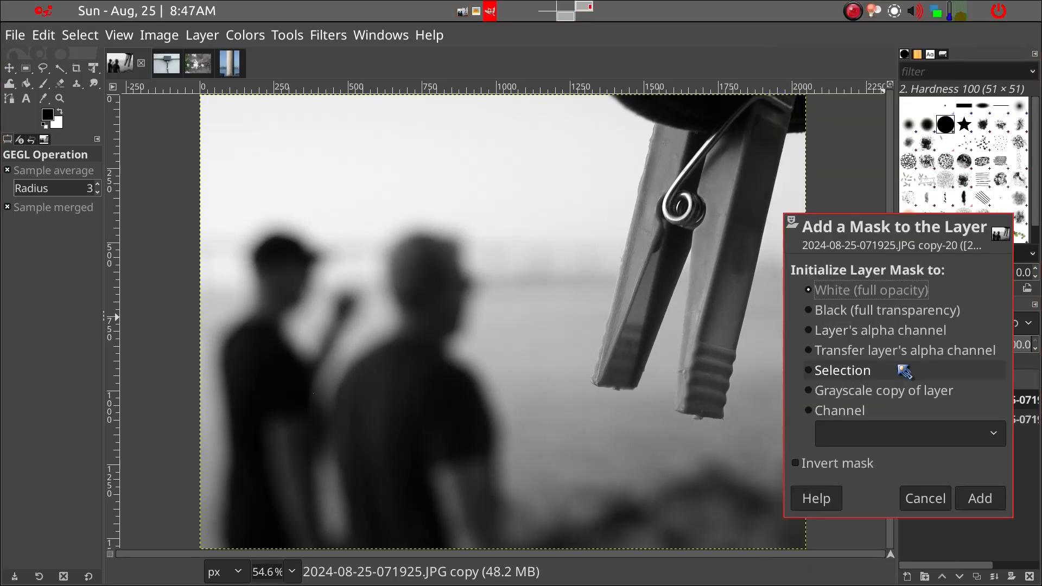
left_click(847, 290)
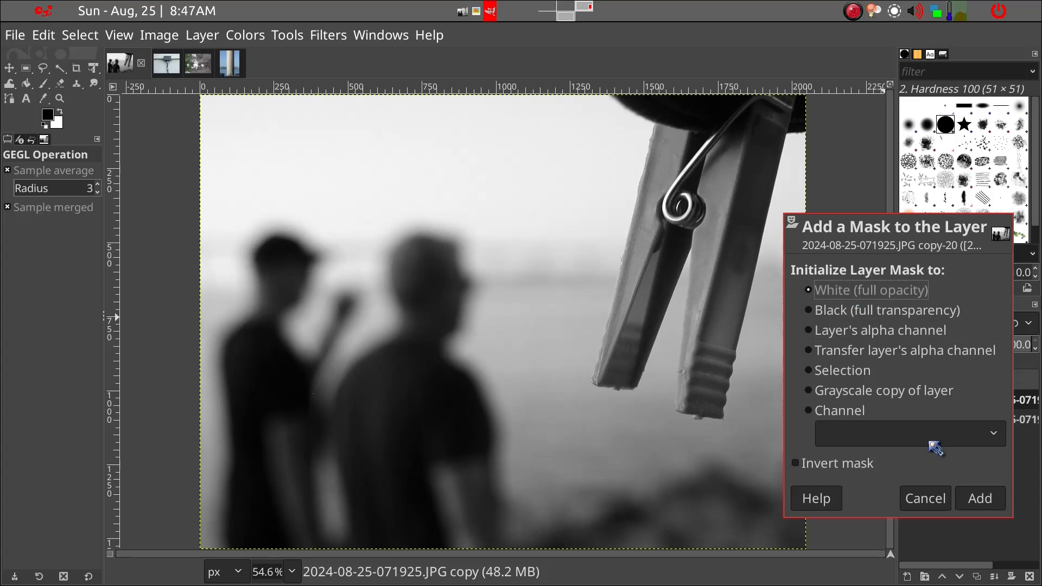
left_click(981, 499)
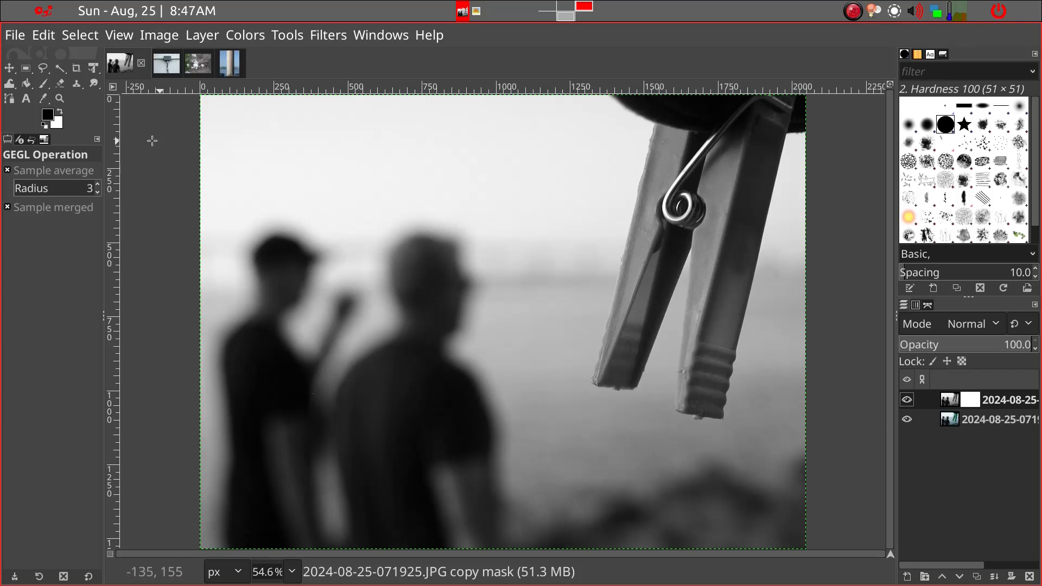
Set the Paintbrush size to 193 and dab black on the layer mask over the clothespin beside its spring.
left_click(44, 84)
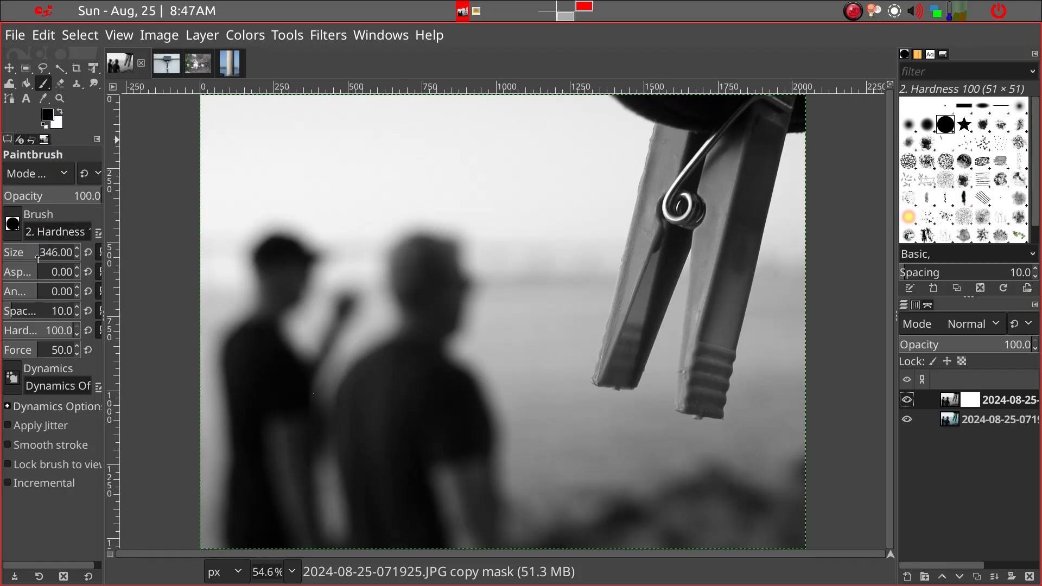
left_click(17, 228)
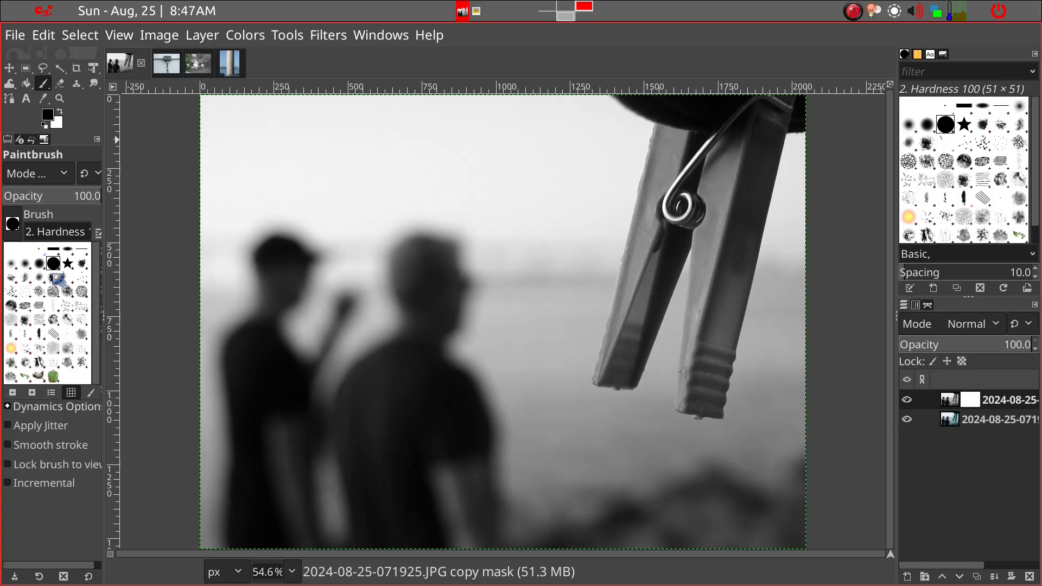
left_click(62, 219)
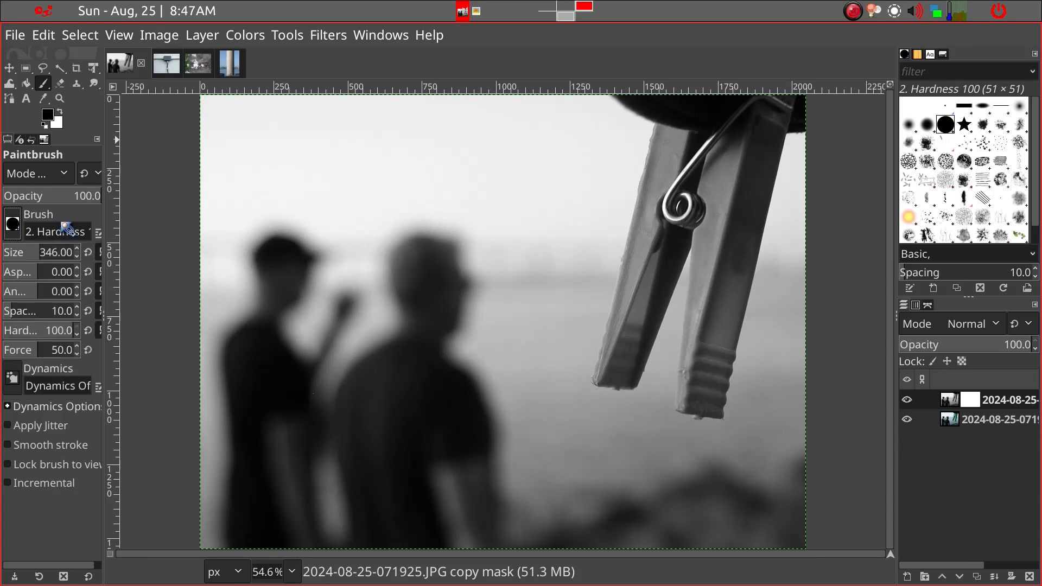
left_click(25, 259)
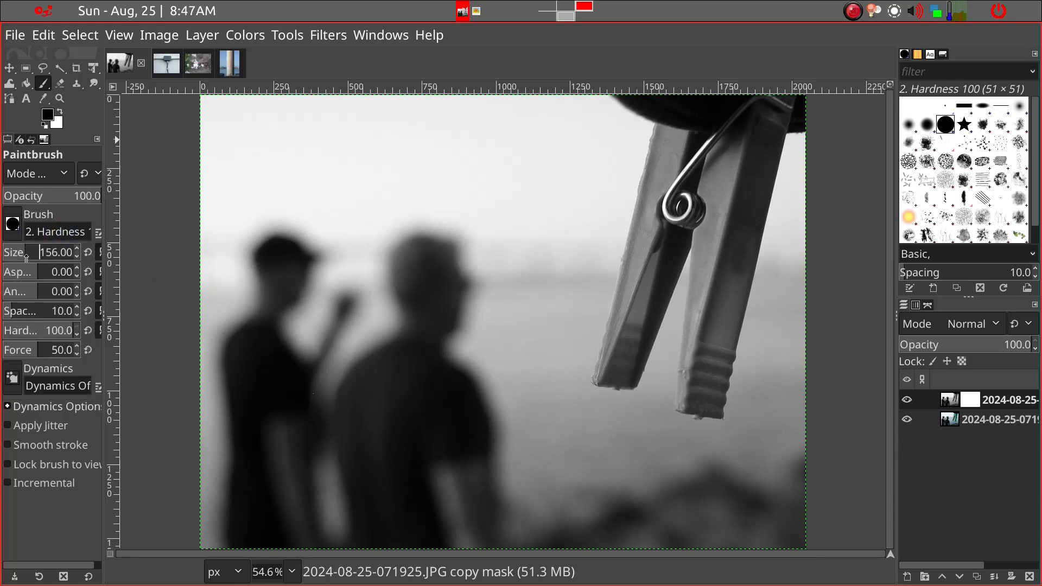
left_click_drag(34, 257, 39, 257)
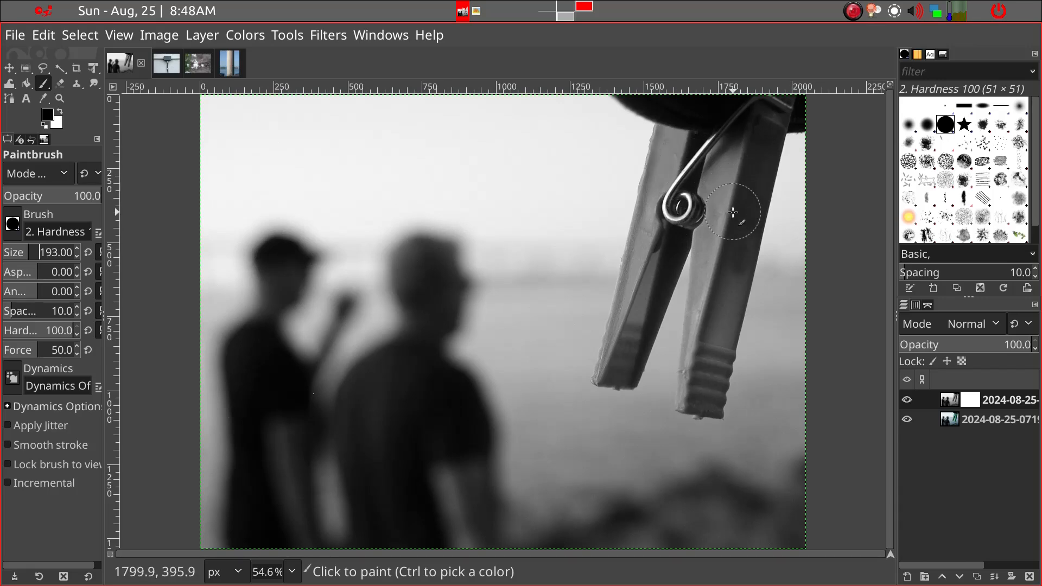
left_click(701, 187)
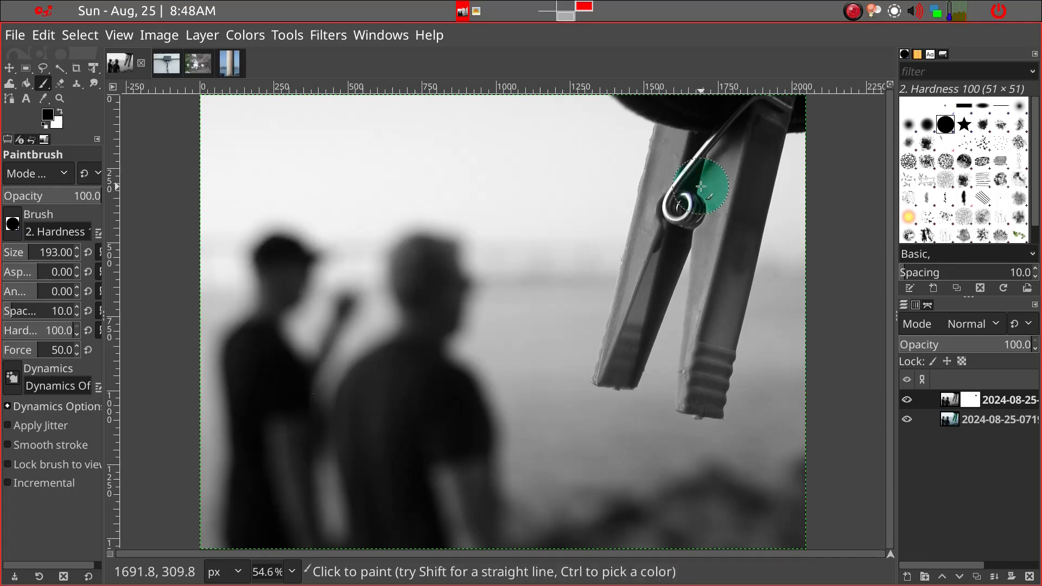
Enlarge the Paintbrush to size 393 and paint black on the layer mask over the clothespin's upper part around the spring.
key("bracketright")
key("bracketright")
key("bracketright")
key("bracketright")
key("bracketright")
key("bracketright")
key("bracketright")
key("bracketright")
key("bracketright")
key("bracketright")
key("bracketright")
key("bracketright")
key("bracketright")
key("bracketright")
key("bracketright")
key("bracketright")
key("bracketright")
key("bracketright")
key("bracketright")
key("bracketright")
key("bracketright")
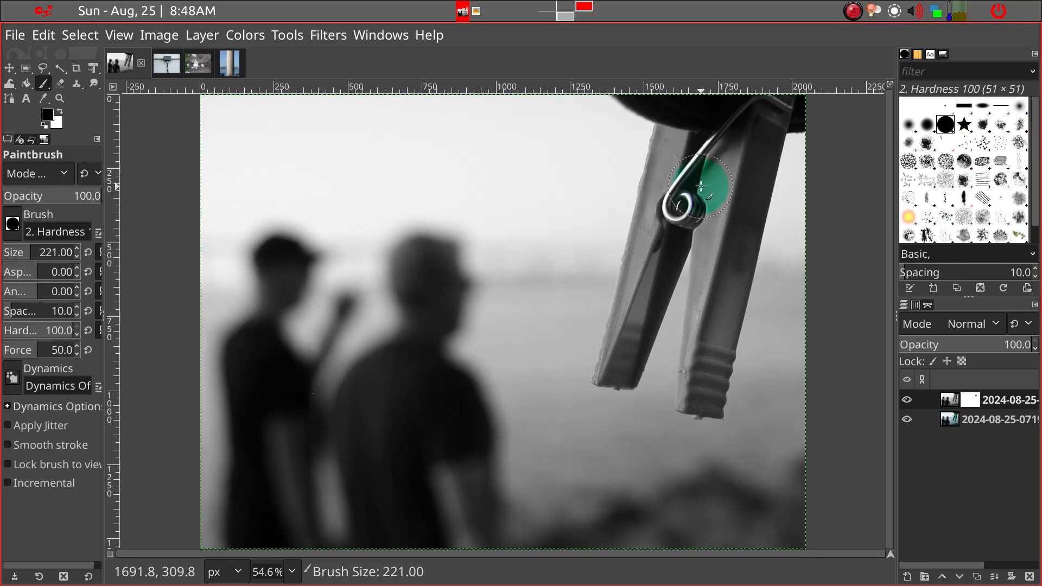
key("bracketright")
key("bracketright")
key("bracketright")
key("bracketright")
key("bracketright")
key("bracketright")
key("bracketright")
key("bracketright")
key("bracketright")
key("bracketright")
key("bracketright")
key("bracketright")
key("bracketright")
key("bracketright")
key("bracketright")
key("bracketright")
key("bracketright")
key("bracketright")
key("bracketright")
key("bracketright")
key("bracketright")
key("bracketright")
key("bracketright")
key("bracketright")
key("bracketright")
key("bracketright")
key("bracketright")
key("bracketright")
key("bracketright")
key("bracketright")
key("bracketright")
key("bracketright")
key("bracketright")
key("bracketright")
key("bracketright")
key("bracketright")
key("bracketright")
key("bracketright")
key("bracketright")
key("bracketright")
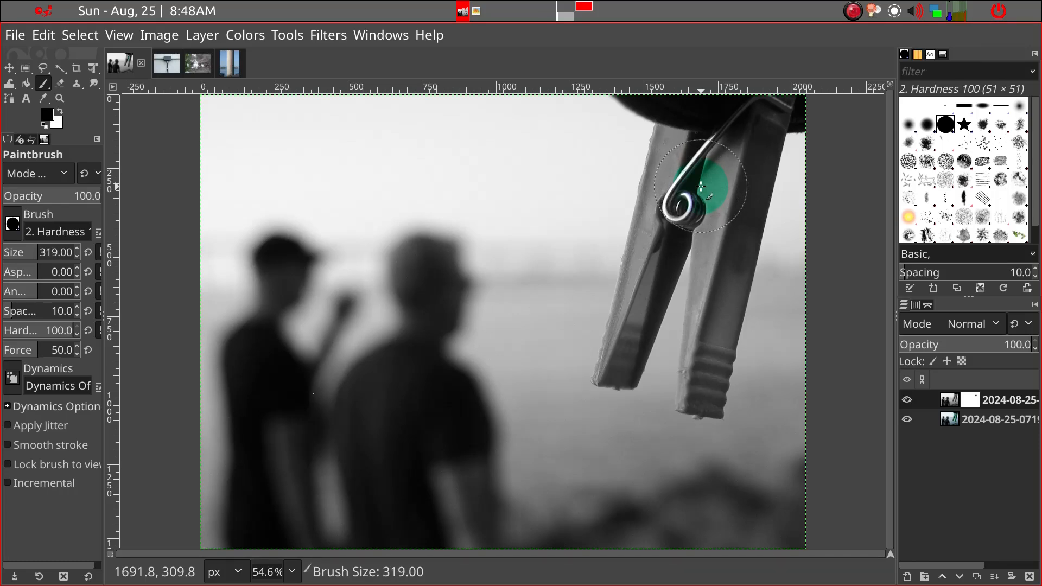
key("bracketright")
key("bracketright")
key("bracketright")
key("bracketright")
key("bracketright")
key("bracketright")
key("bracketright")
key("bracketright")
key("bracketright")
key("bracketright")
key("bracketright")
key("bracketright")
key("bracketright")
key("bracketright")
key("bracketright")
key("bracketright")
key("bracketright")
key("bracketright")
key("bracketright")
key("bracketright")
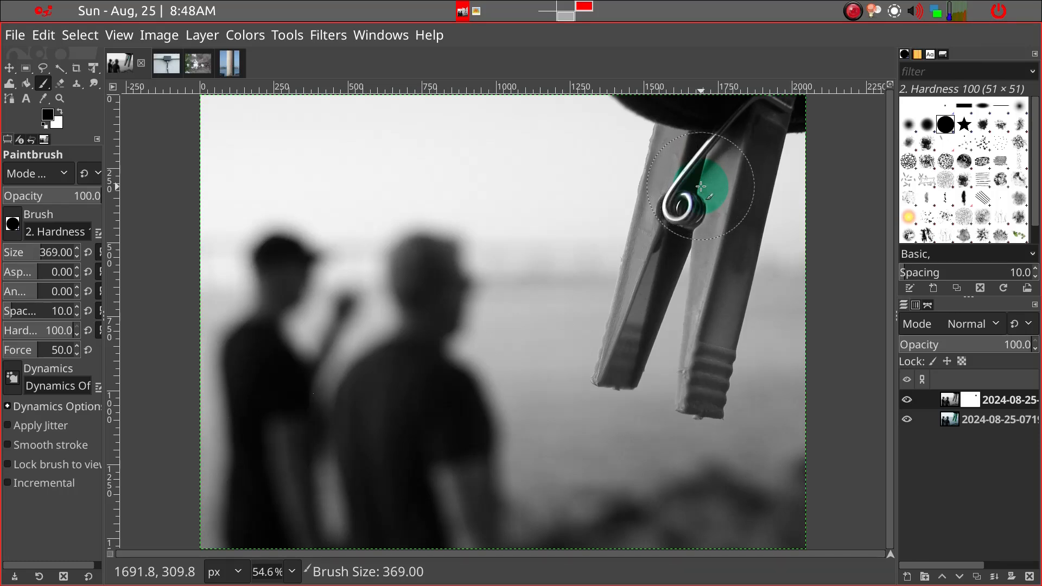
key("bracketright")
key("bracketright")
key("bracketright")
key("bracketright")
key("bracketright")
key("bracketright")
key("bracketright")
key("bracketright")
key("bracketright")
key("bracketright")
key("bracketright")
key("bracketright")
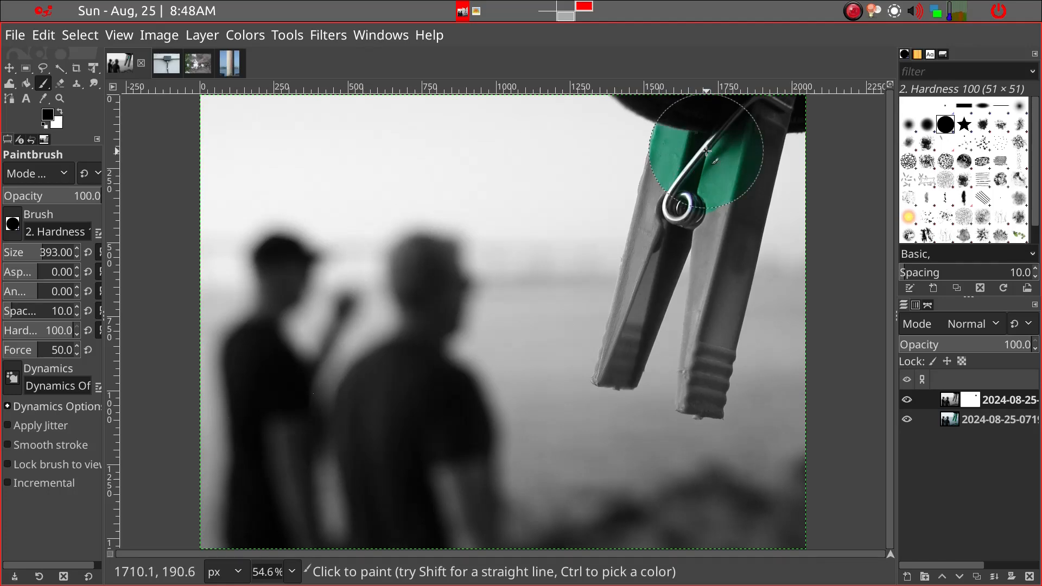
mouse_move(706, 150)
left_mouse_down()
mouse_move(706, 196)
mouse_move(723, 127)
mouse_move(712, 189)
left_mouse_up()
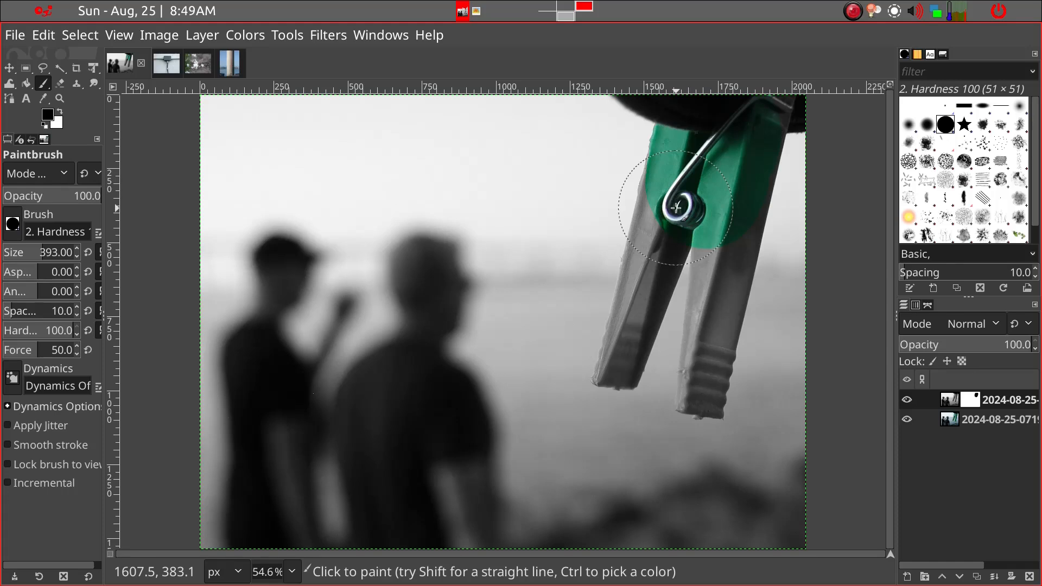
Reduce the Paintbrush size to 86 for painting the layer mask along the clothespin's right leg.
key("ctrl")
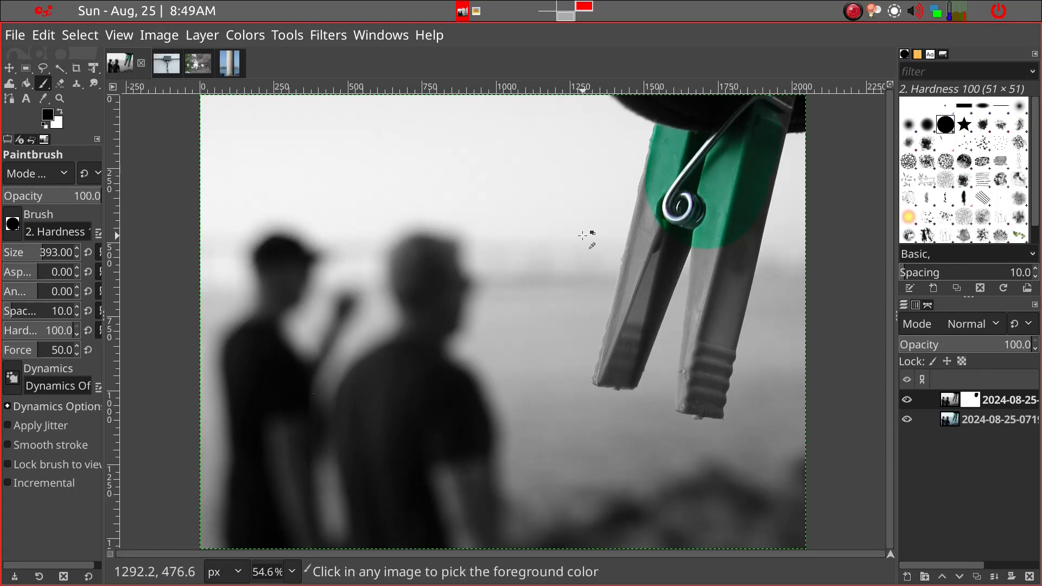
scroll(583, 235, "up", 1)
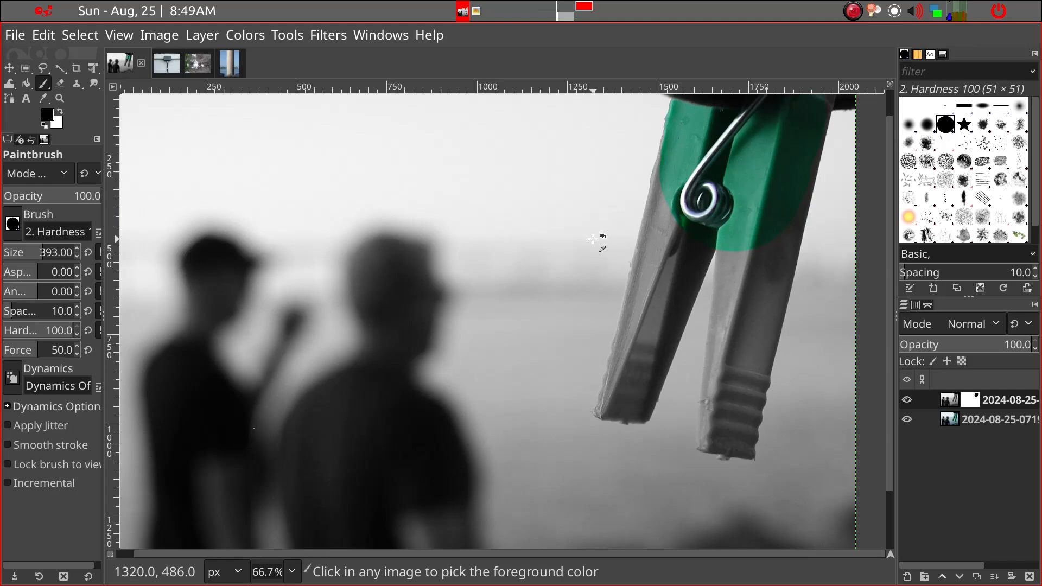
scroll(593, 239, "up", 1)
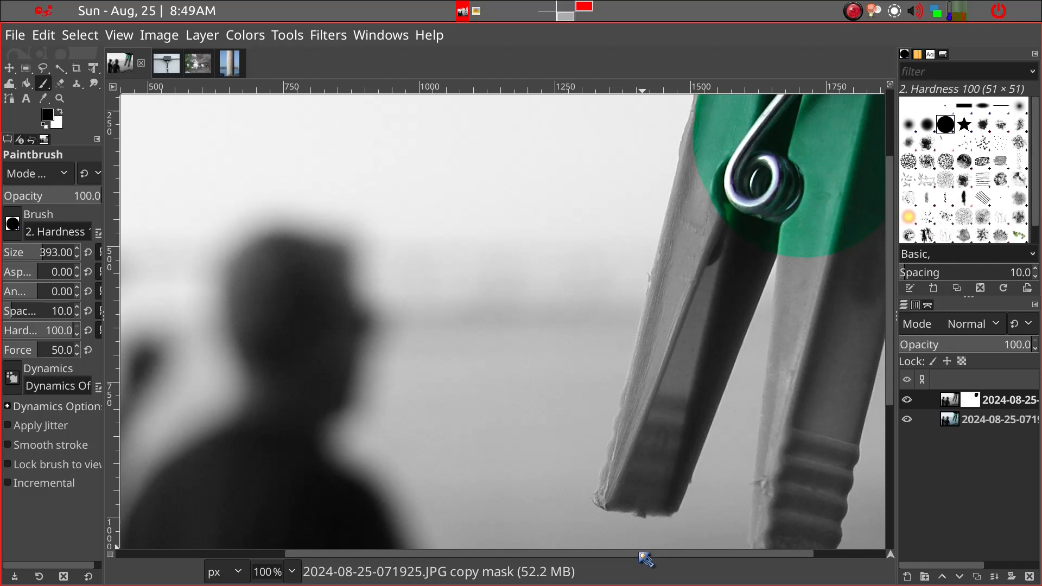
left_click_drag(646, 559, 727, 565)
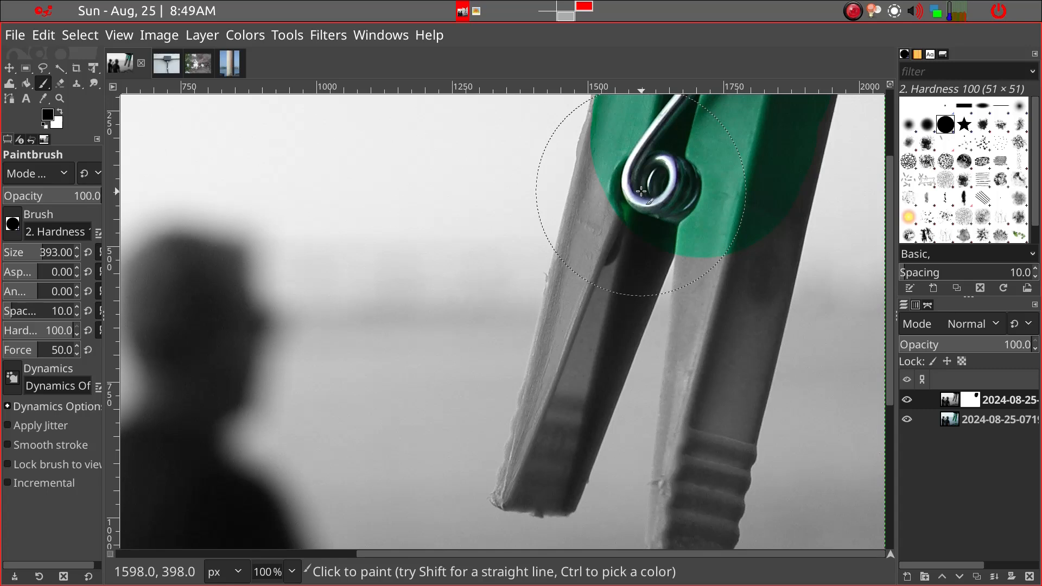
key("bracketleft")
key("bracketleft")
key("bracketleft")
key("bracketleft")
key("bracketleft")
key("bracketleft")
key("bracketleft")
key("bracketleft")
key("bracketleft")
key("bracketleft")
key("bracketleft")
key("bracketleft")
key("bracketleft")
key("bracketleft")
key("bracketleft")
key("bracketleft")
key("bracketleft")
key("bracketleft")
key("bracketleft")
key("bracketleft")
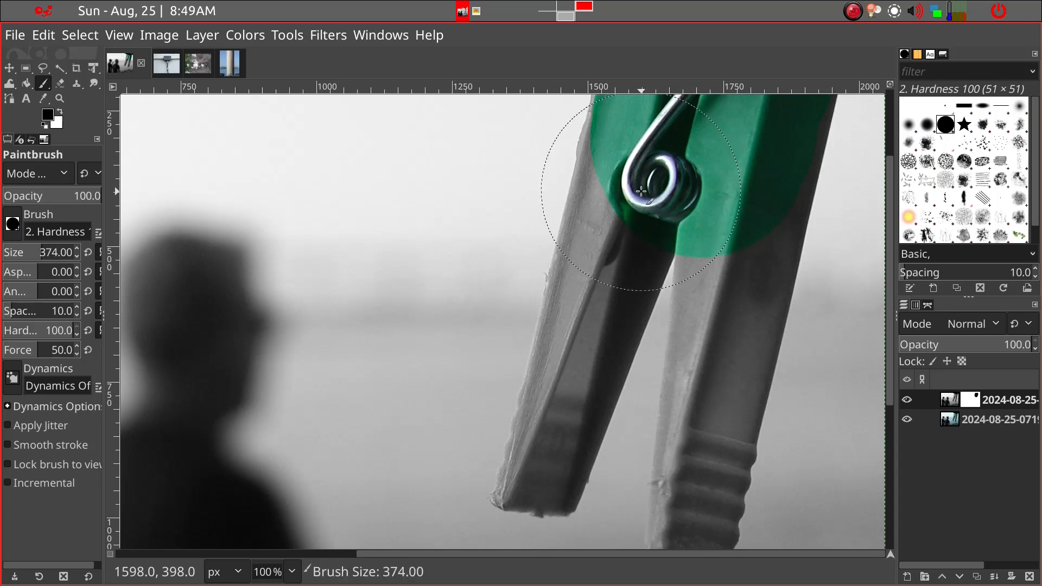
key("bracketleft")
key("bracketleft")
key("bracketleft")
key("bracketleft")
key("bracketleft")
key("bracketleft")
key("bracketleft")
key("bracketleft")
key("bracketleft")
key("bracketleft")
key("bracketleft")
key("bracketleft")
key("bracketleft")
key("bracketleft")
key("bracketleft")
key("bracketleft")
key("bracketleft")
key("bracketleft")
key("bracketleft")
key("bracketleft")
key("bracketleft")
key("bracketleft")
key("bracketleft")
key("bracketleft")
key("bracketleft")
key("bracketleft")
key("bracketleft")
key("bracketleft")
key("bracketleft")
key("bracketleft")
key("bracketleft")
key("bracketleft")
key("bracketleft")
key("bracketleft")
key("bracketleft")
key("bracketleft")
key("bracketleft")
key("bracketleft")
key("bracketleft")
key("bracketleft")
key("bracketleft")
key("bracketleft")
key("bracketleft")
key("bracketleft")
key("bracketleft")
key("bracketleft")
key("bracketleft")
key("bracketleft")
key("bracketleft")
key("bracketleft")
key("bracketleft")
key("bracketleft")
key("bracketleft")
key("bracketleft")
key("bracketleft")
key("bracketleft")
key("bracketleft")
key("bracketleft")
key("bracketleft")
key("bracketleft")
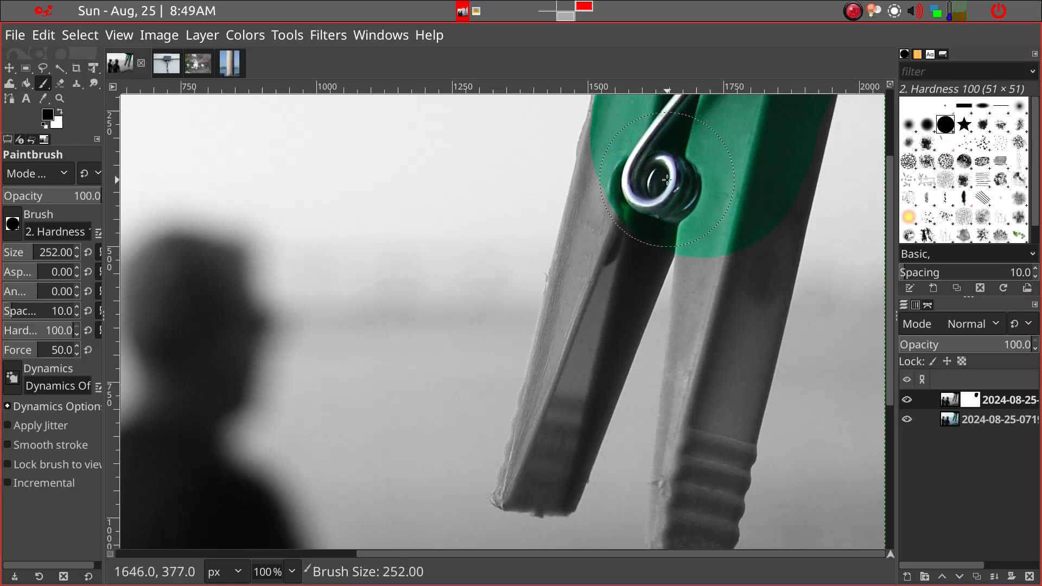
key("bracketleft")
key("bracketleft")
key("bracketleft")
key("bracketleft")
key("bracketleft")
key("bracketleft")
key("bracketleft")
key("bracketleft")
key("bracketleft")
key("bracketleft")
key("bracketleft")
key("bracketleft")
key("bracketleft")
key("bracketleft")
key("bracketleft")
key("bracketleft")
key("bracketleft")
key("bracketleft")
key("bracketleft")
key("bracketleft")
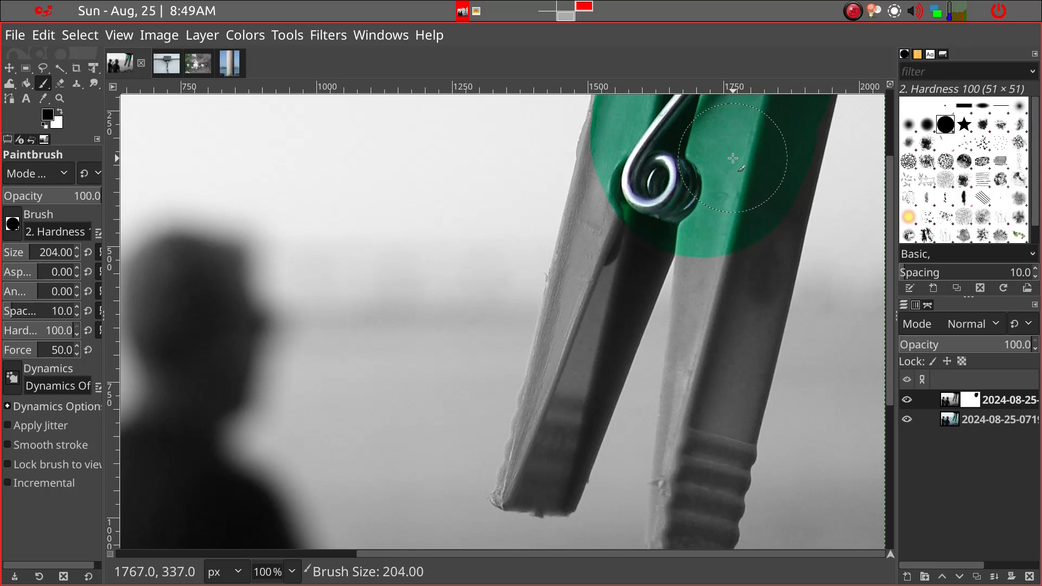
key("bracketleft")
key("bracketleft")
key("bracketleft")
key("bracketleft")
key("bracketleft")
key("bracketleft")
key("bracketleft")
key("bracketleft")
key("bracketleft")
key("bracketleft")
key("bracketleft")
key("bracketleft")
key("bracketleft")
key("bracketleft")
key("bracketleft")
key("bracketleft")
key("bracketleft")
key("bracketleft")
key("bracketleft")
key("bracketleft")
key("bracketleft")
key("bracketleft")
key("bracketleft")
key("bracketleft")
key("bracketleft")
key("bracketleft")
key("bracketleft")
key("bracketleft")
key("bracketleft")
key("bracketleft")
key("bracketleft")
key("bracketleft")
key("bracketleft")
key("bracketleft")
key("bracketleft")
key("bracketleft")
key("bracketleft")
key("bracketleft")
key("bracketleft")
key("bracketleft")
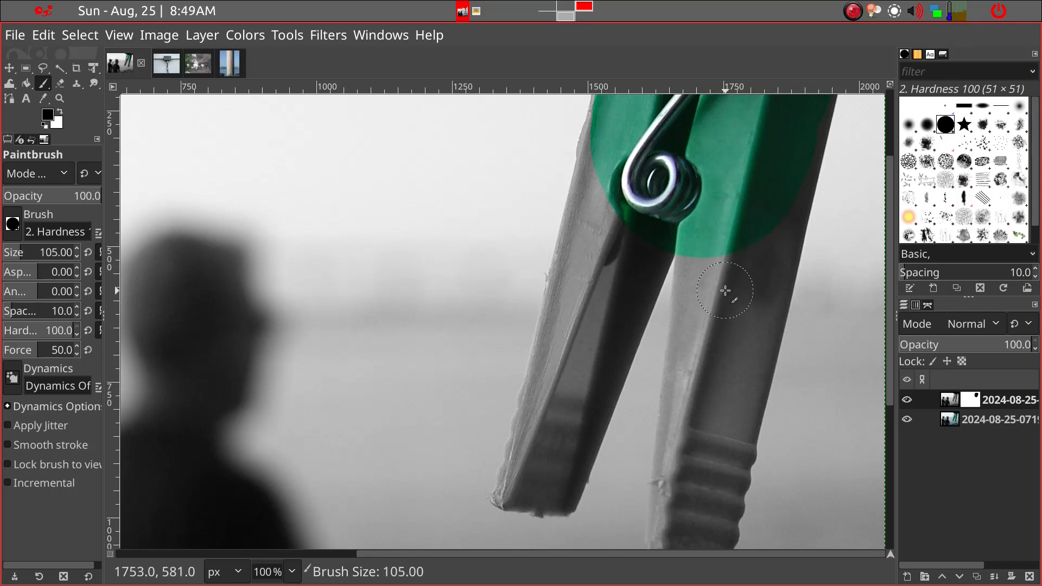
key("bracketleft")
key("bracketleft")
key("bracketleft")
key("bracketleft")
key("bracketleft")
key("bracketleft")
key("bracketleft")
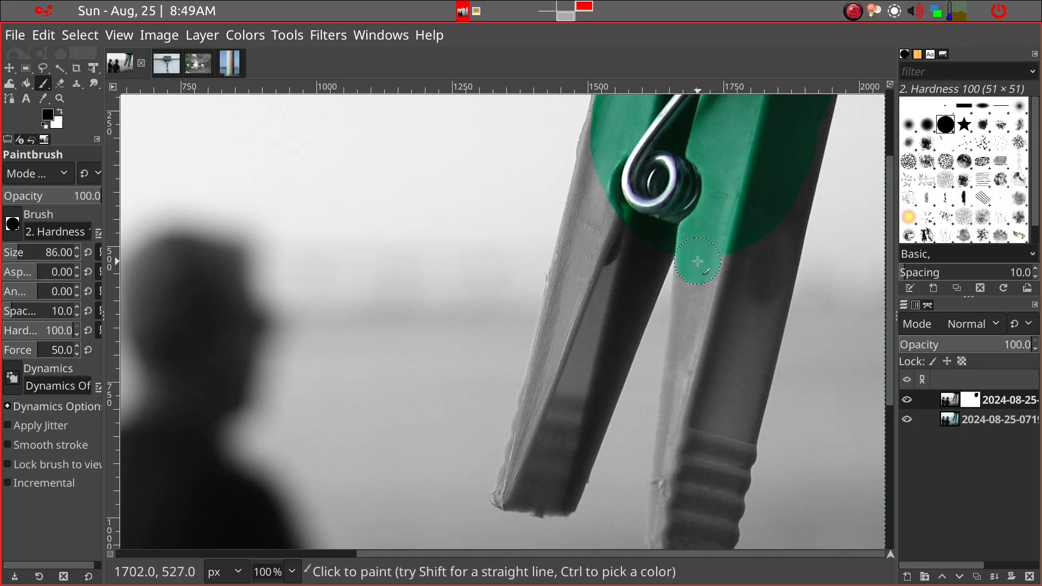
Paint black on the layer mask in straight strokes along both edges of the clothespin's right leg, and fill the gray strip between them.
key("shift")
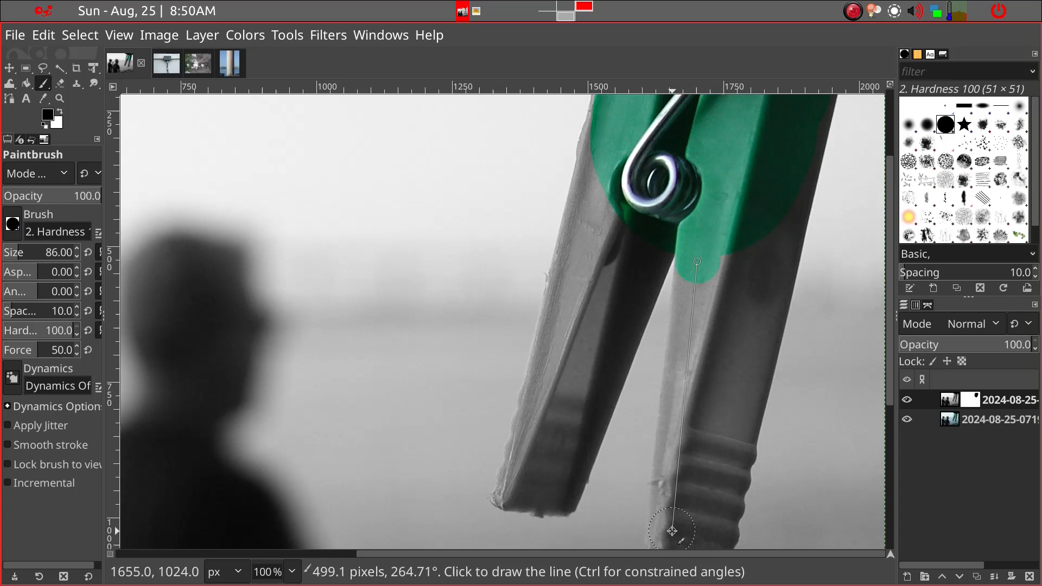
left_click(673, 531, "shift")
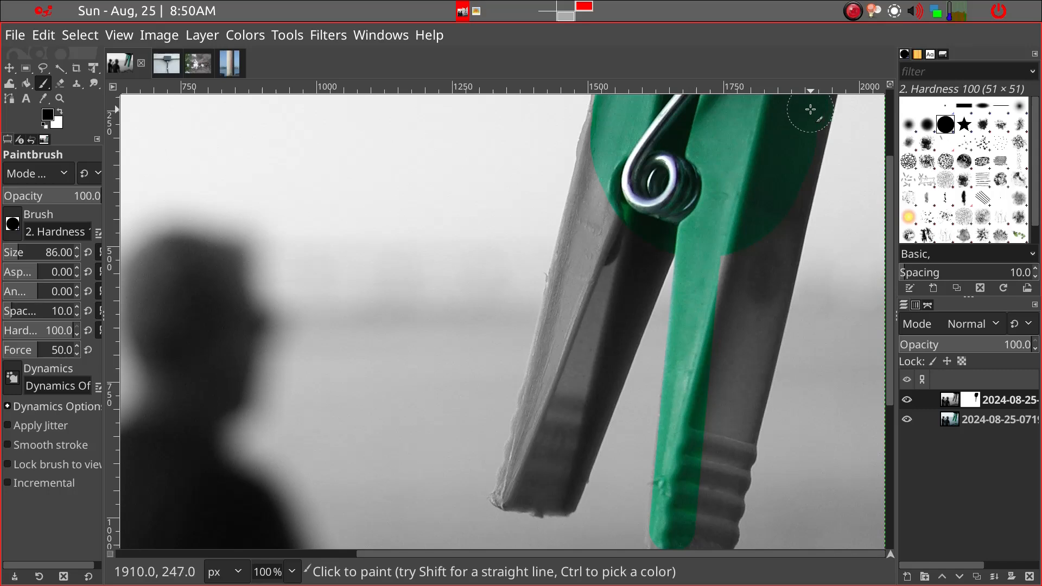
key("shift")
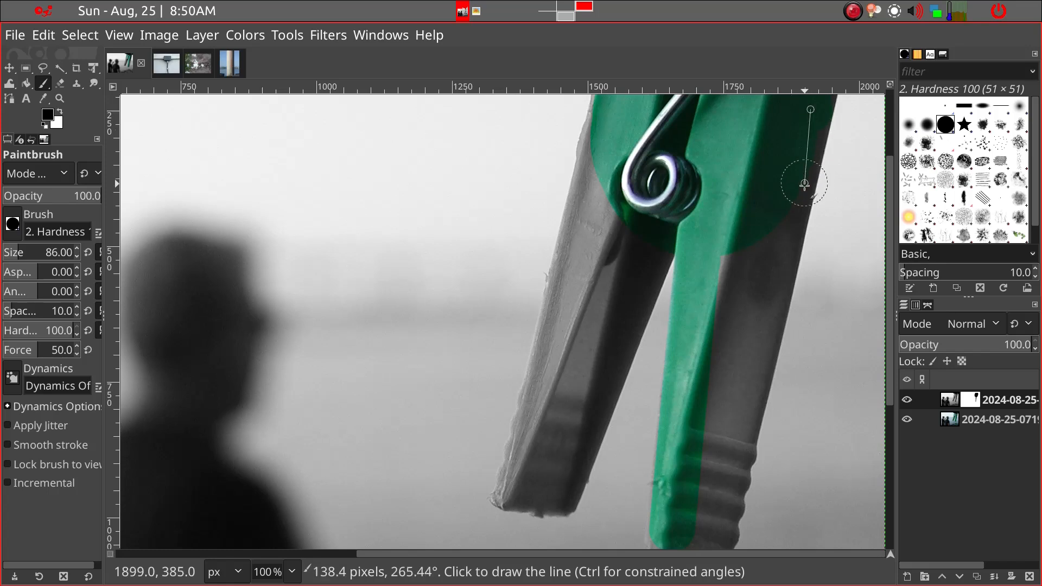
left_click(715, 533, "shift")
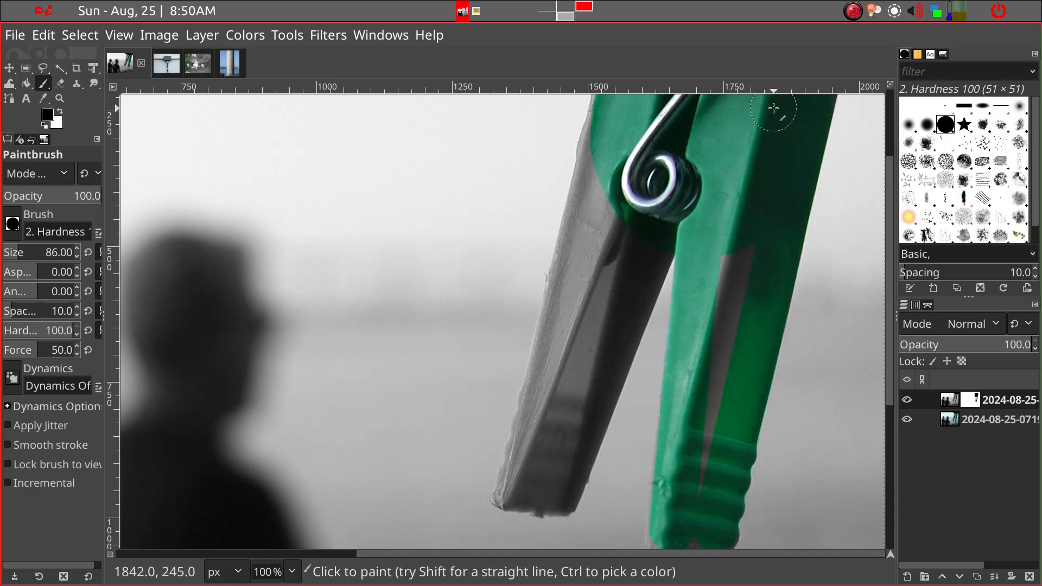
left_click_drag(773, 111, 697, 476)
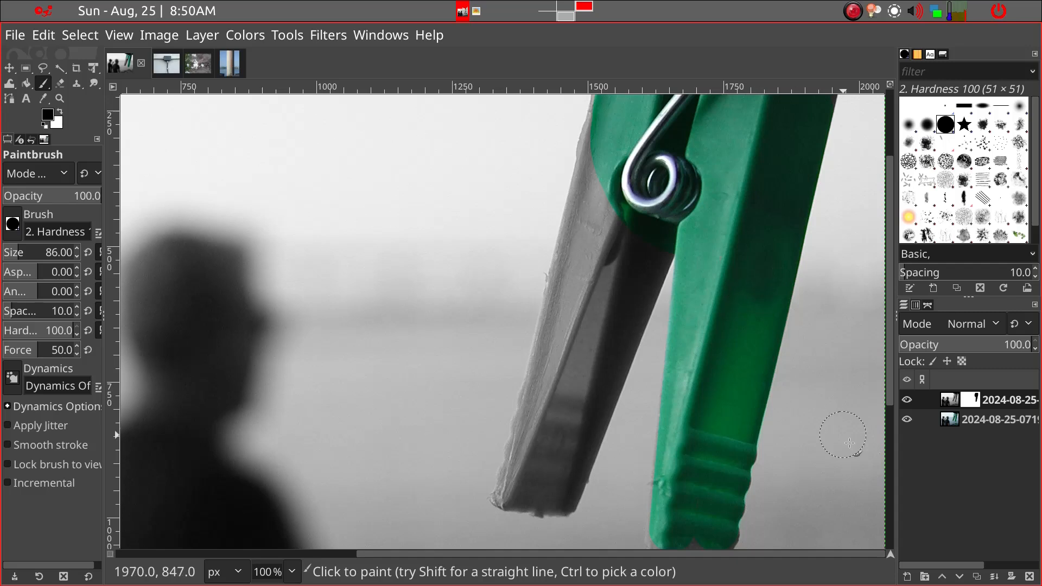
Reduce the Paintbrush size to 56 for the clothespin's ribbed end and exchange the foreground and background colors.
key("ctrl")
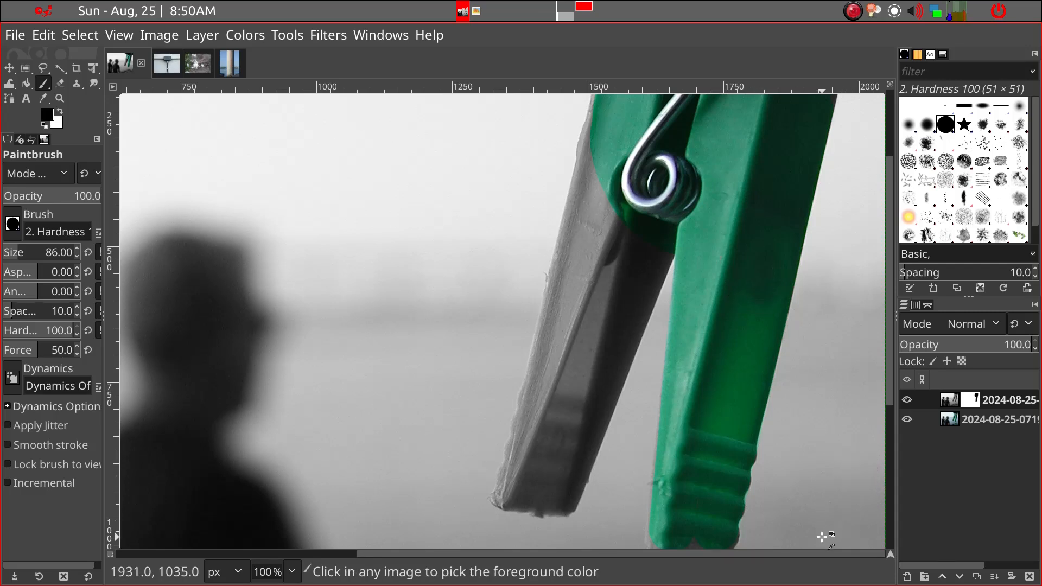
scroll(823, 535, "down", 3)
scroll(822, 529, "up", 2)
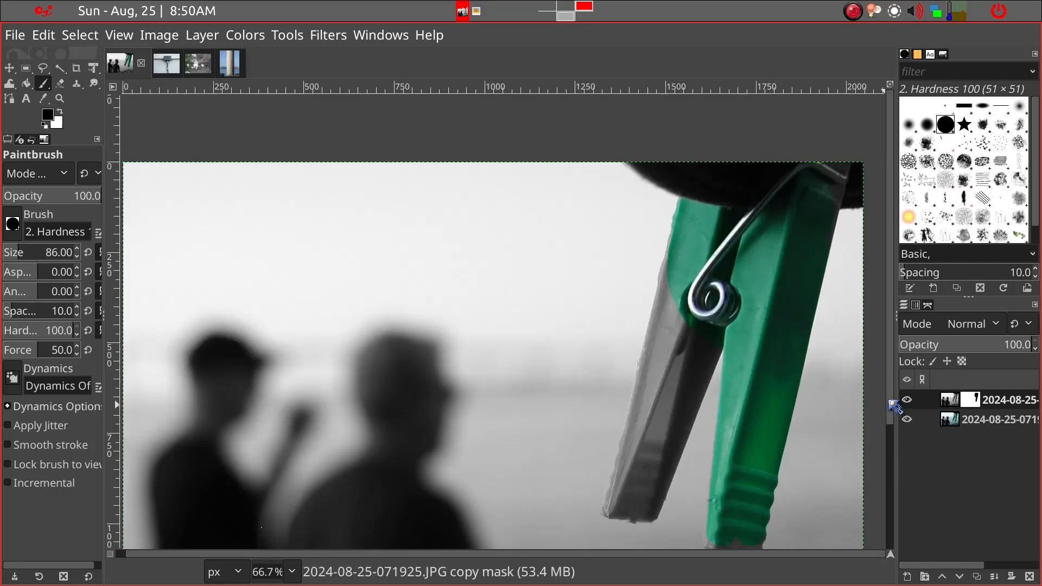
scroll(810, 387, "down", 3)
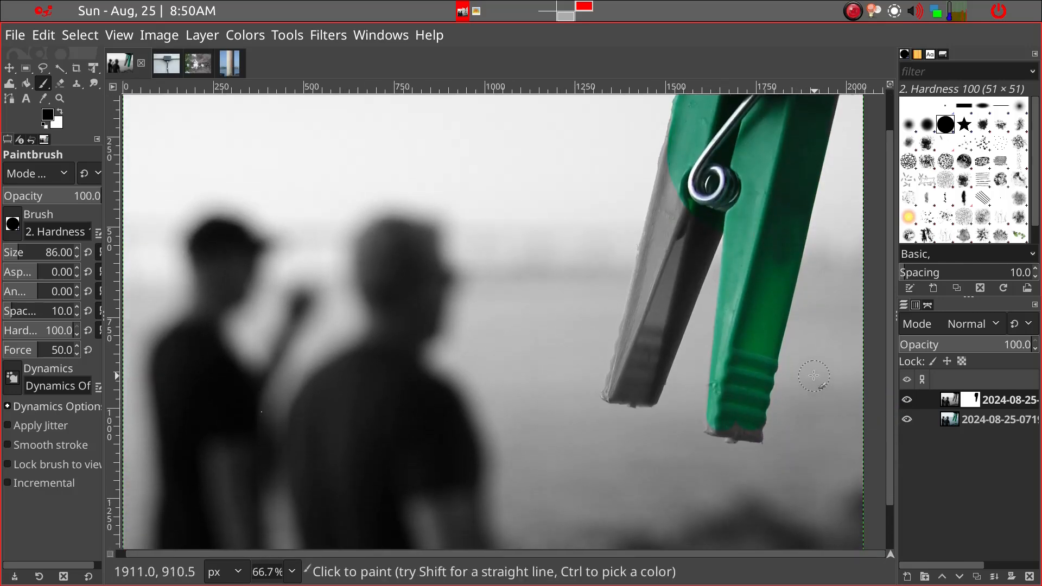
scroll(798, 413, "up", 1)
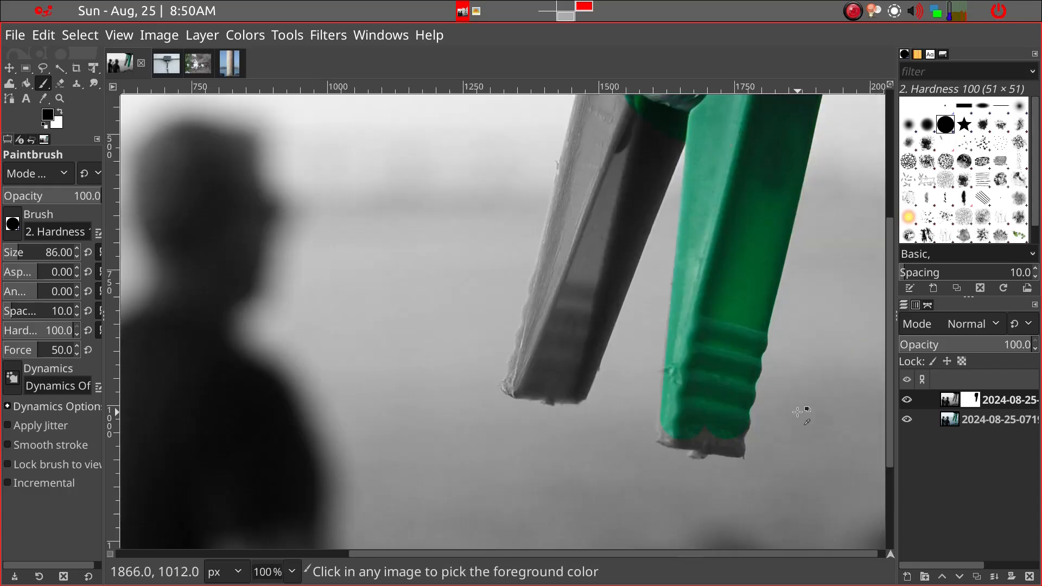
scroll(798, 413, "up", 4)
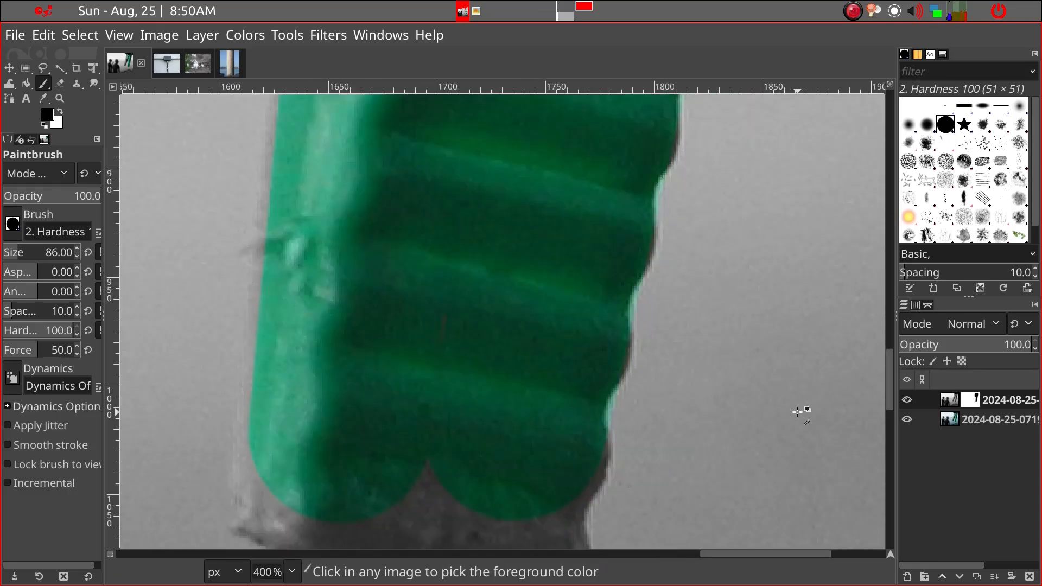
scroll(797, 411, "down", 1)
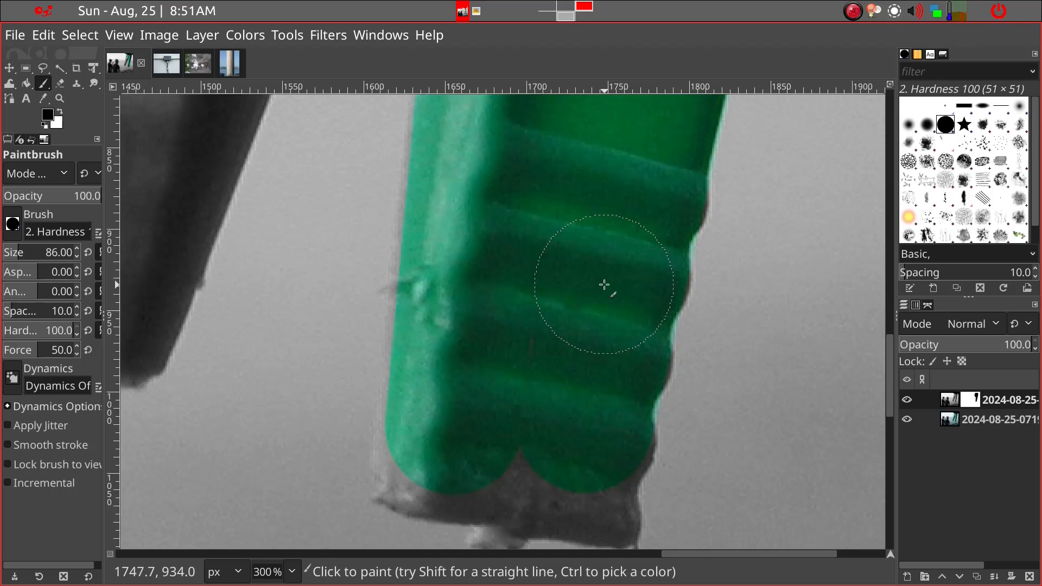
key("bracketleft")
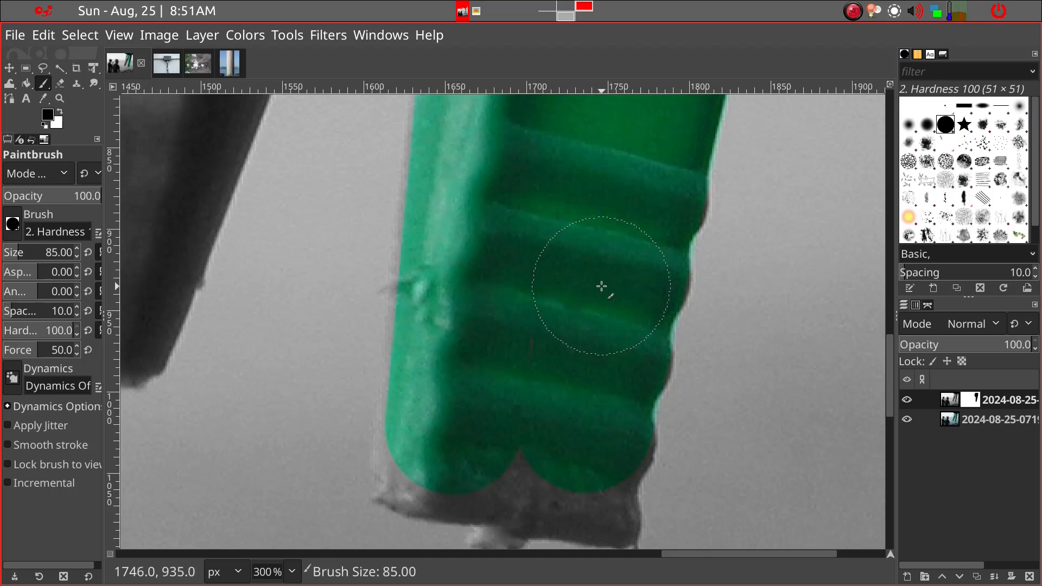
key("bracketleft")
key("bracketleft")
key("bracketleft")
key("bracketleft")
key("bracketleft")
key("bracketleft")
key("bracketleft")
key("bracketleft")
key("bracketleft")
key("bracketleft")
key("bracketleft")
key("bracketleft")
key("bracketleft")
key("bracketleft")
key("bracketleft")
key("bracketleft")
key("bracketleft")
key("bracketleft")
key("bracketleft")
key("bracketleft")
key("bracketleft")
key("bracketleft")
key("bracketleft")
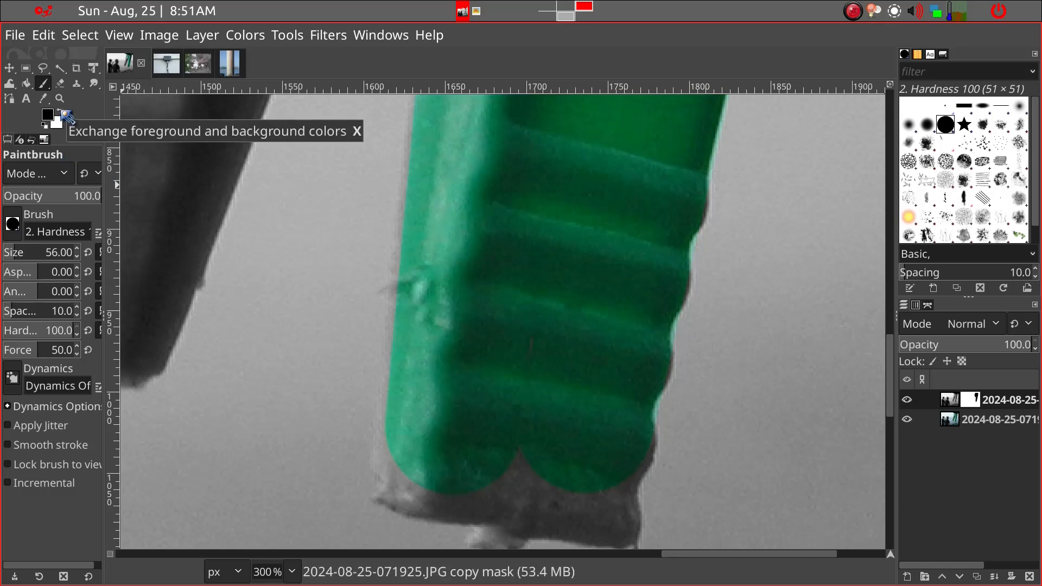
left_click(61, 112)
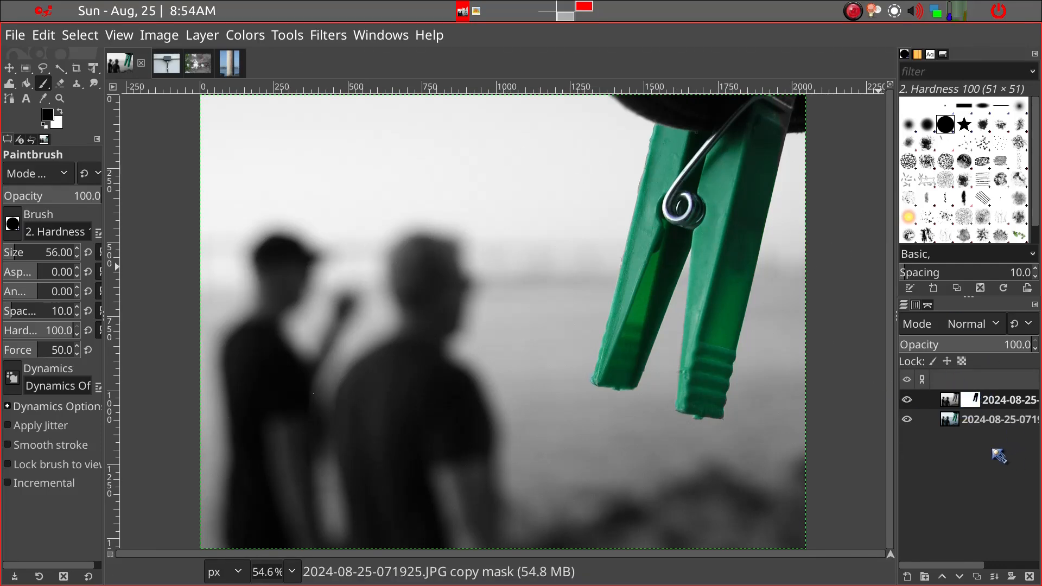
Merge the masked black-and-white layer down onto the color photo layer.
right_click(955, 411)
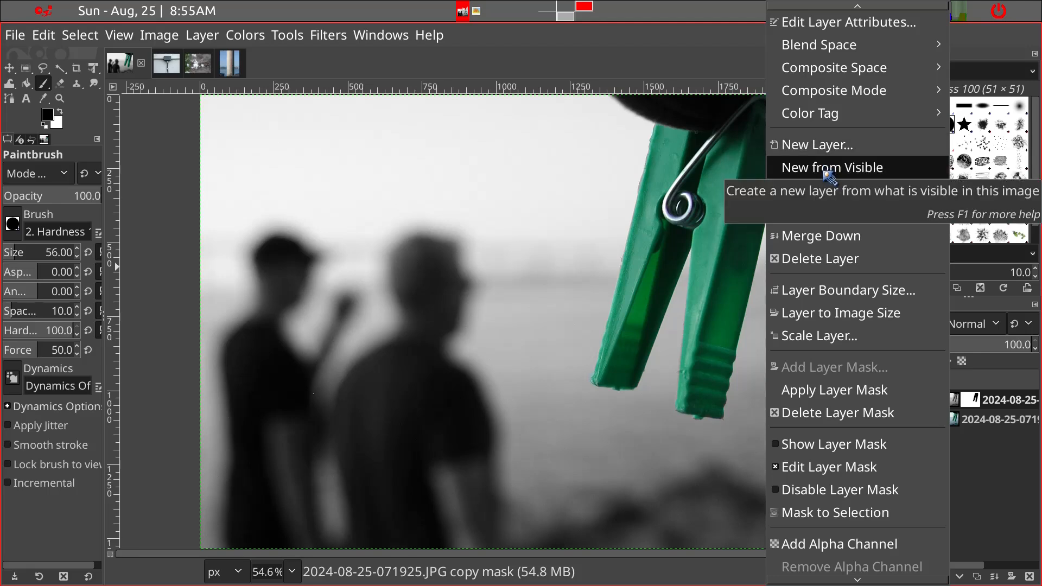
left_click(819, 237)
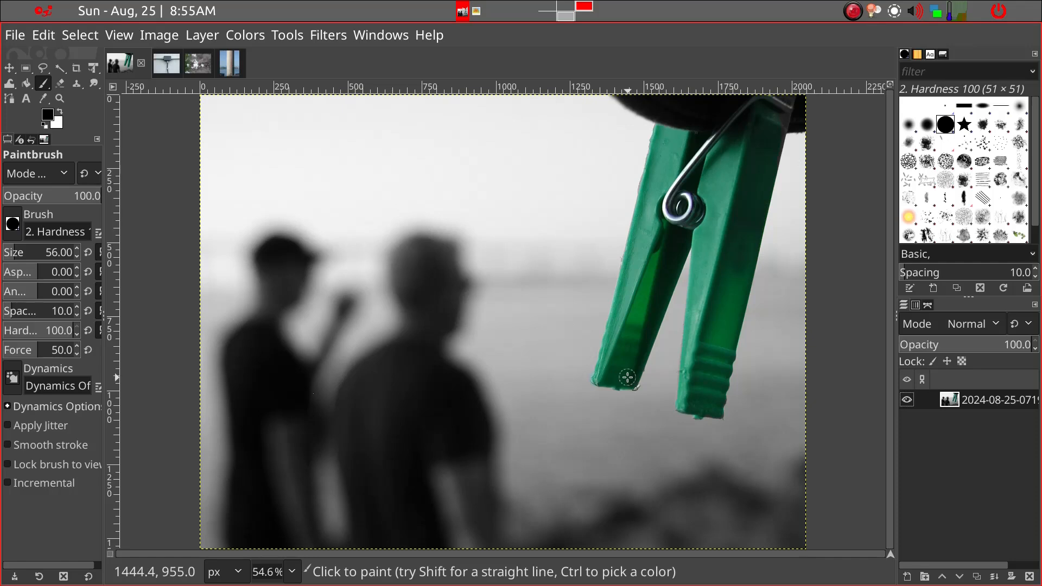
left_click(16, 35)
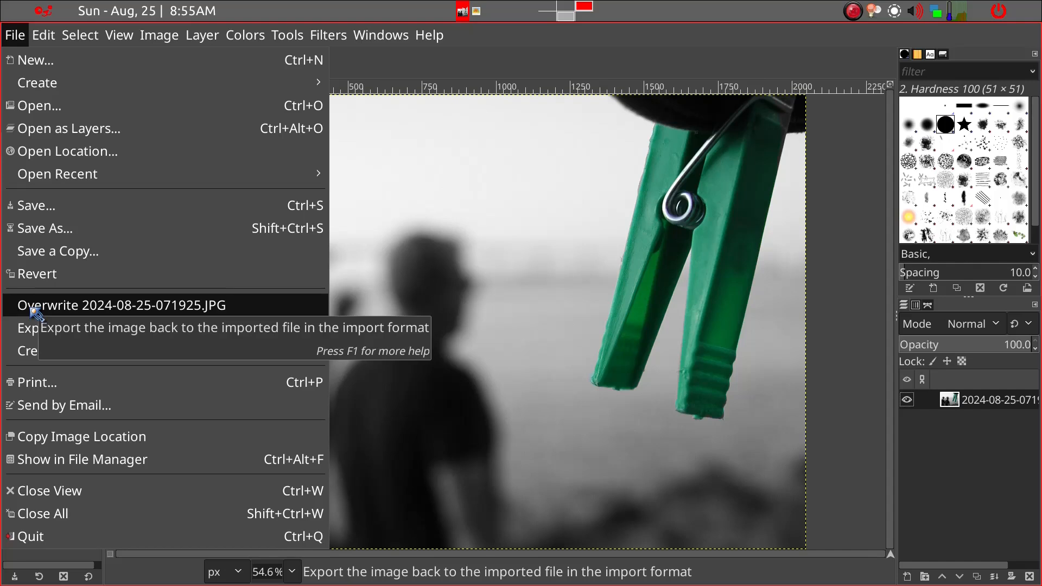
left_click(504, 265)
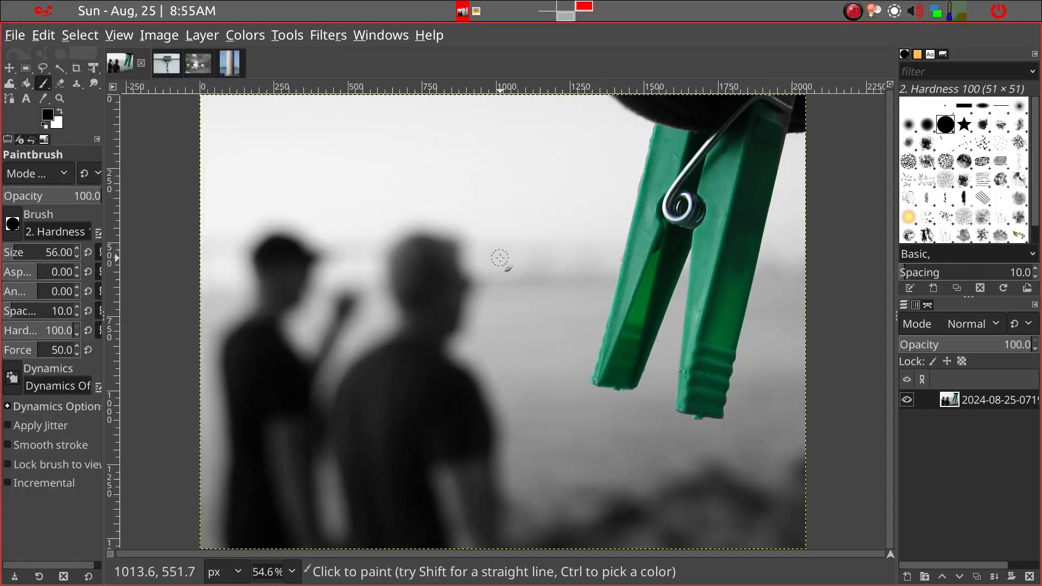
Switch to the image viewer, look at the saved 2024-08-25-071925.JPG for comparison, and return to GIMP.
key("alt+Tab")
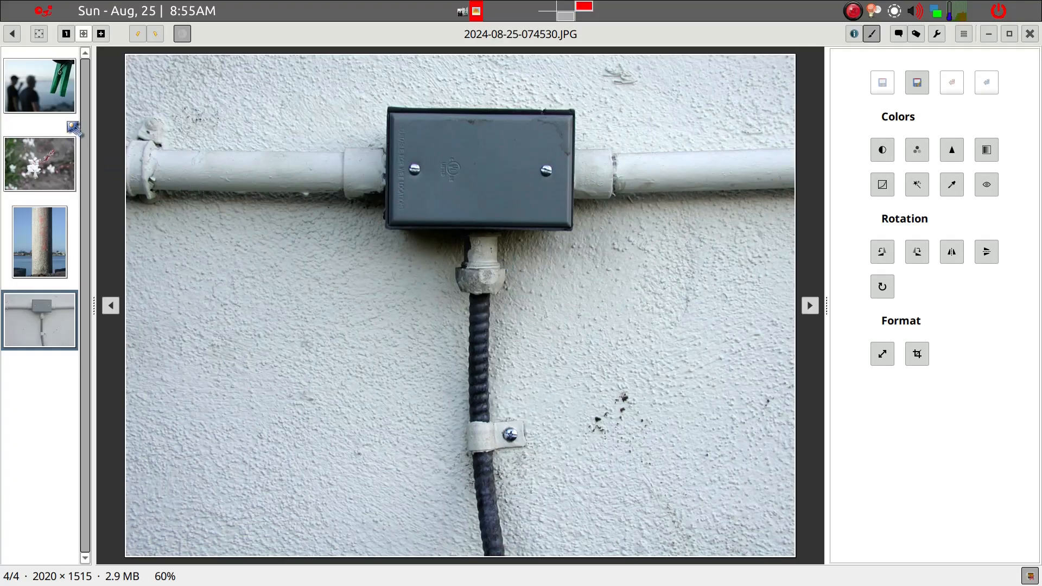
left_click(66, 98)
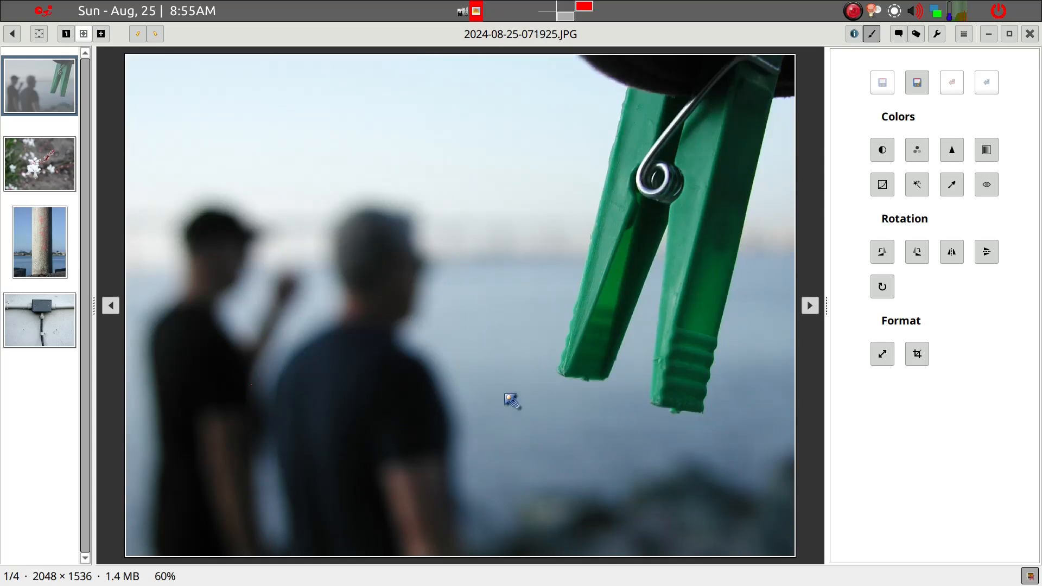
key("alt+Tab")
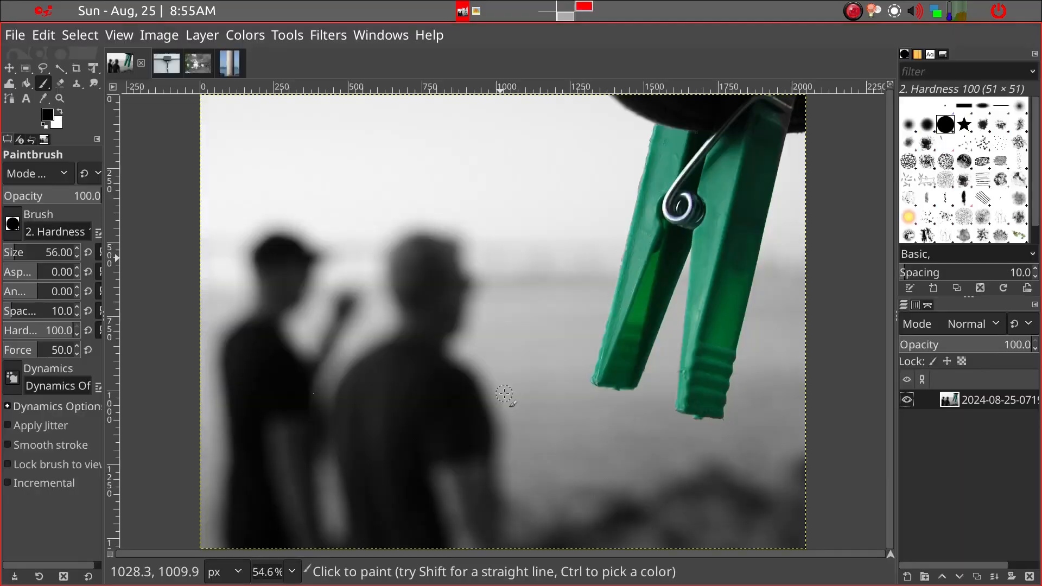
Overwrite 2024-08-25-071925.JPG with the merged image at JPEG quality 100, and switch to the image viewer.
left_click(15, 36)
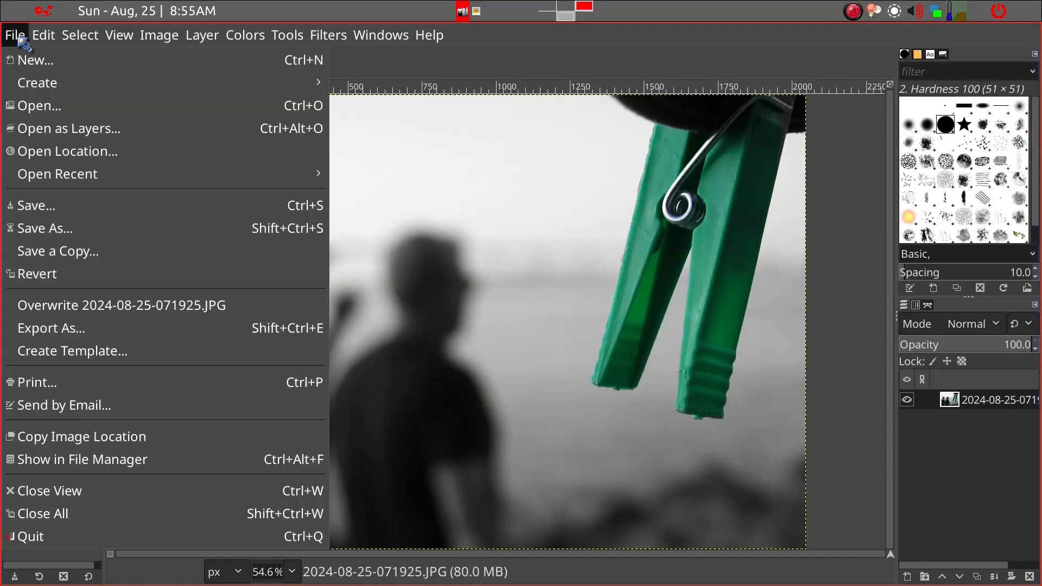
left_click(34, 307)
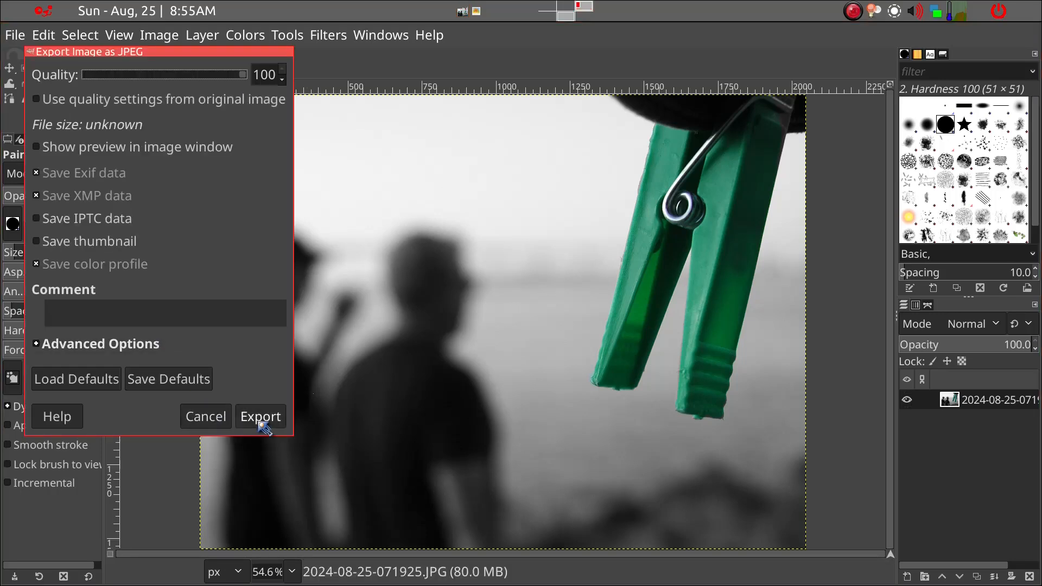
left_click(261, 417)
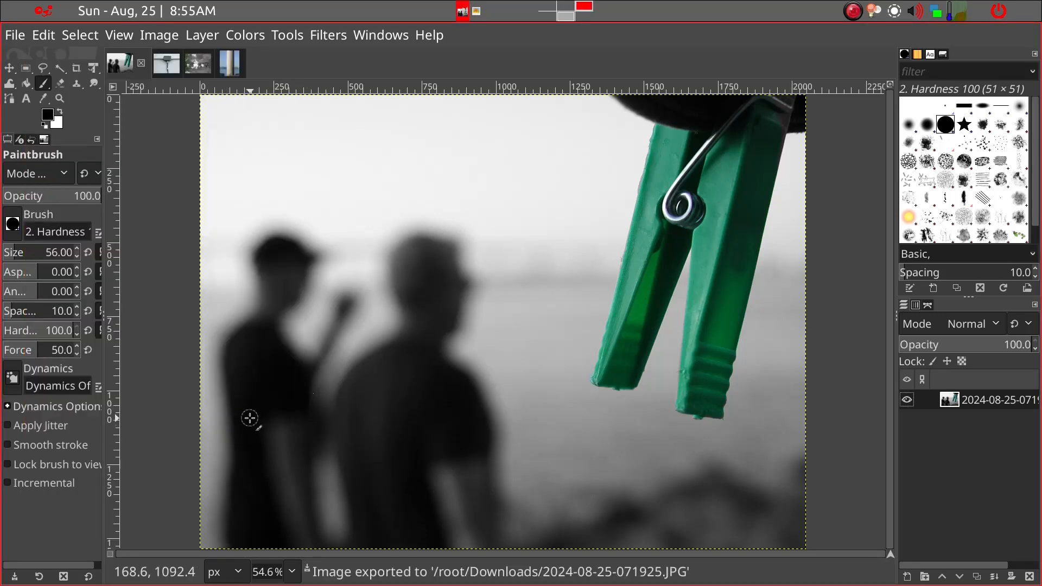
key("alt+Tab")
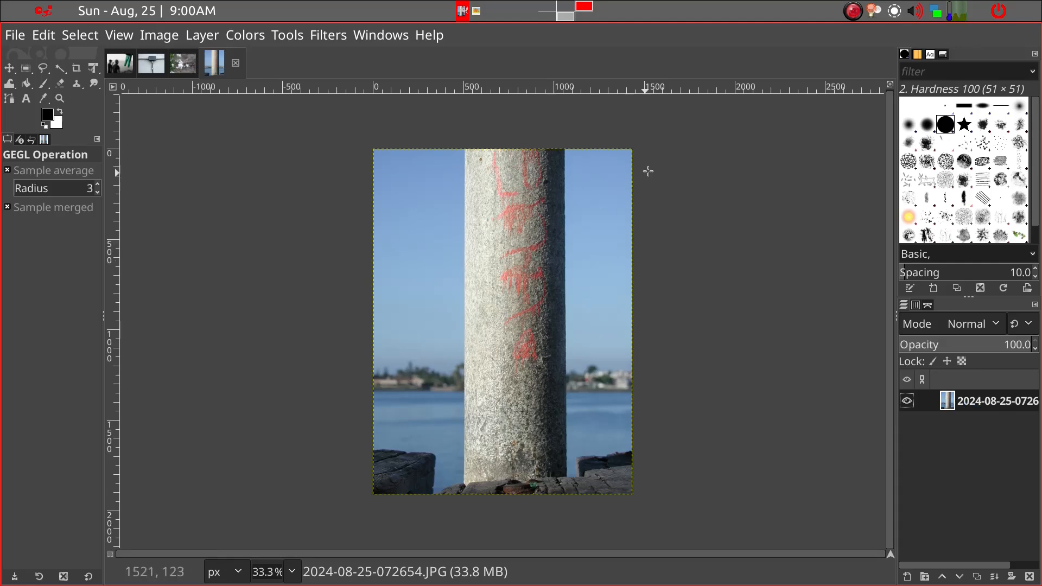
Desaturate the pillar photo 2024-08-25-072654.JPG using the Luminance mode.
left_click(259, 37)
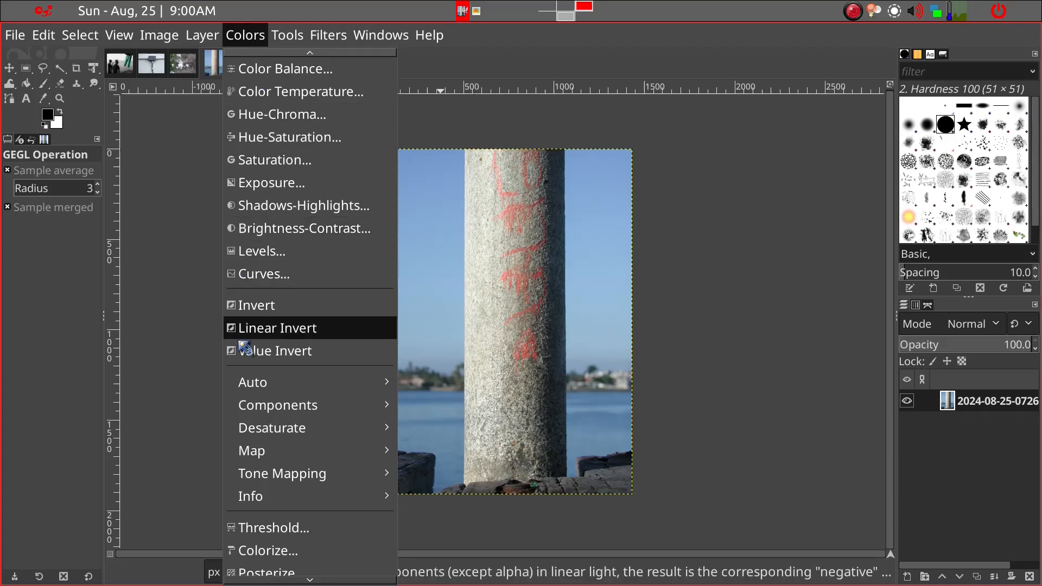
mouse_move(245, 431)
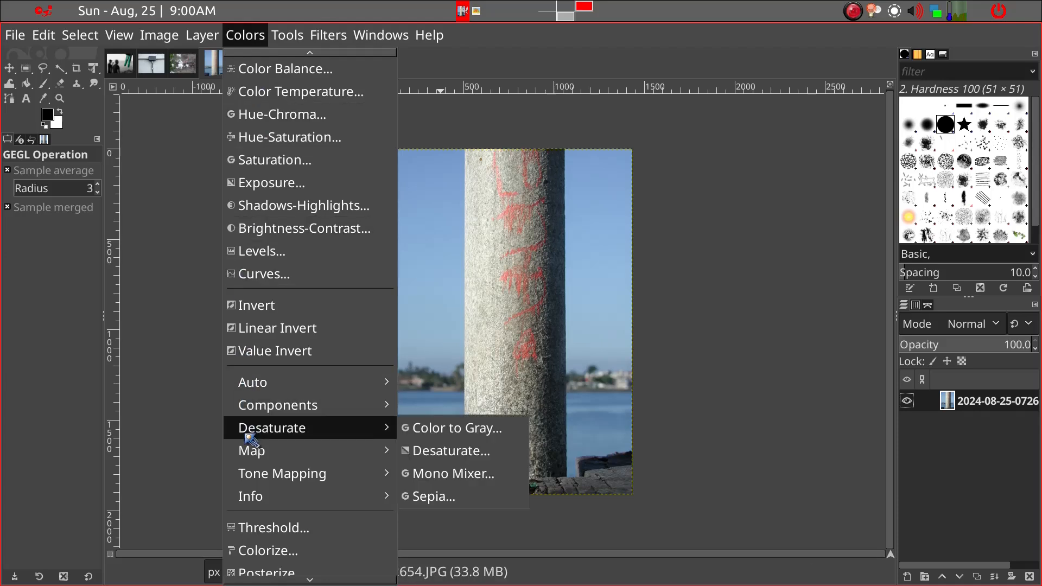
left_click(433, 451)
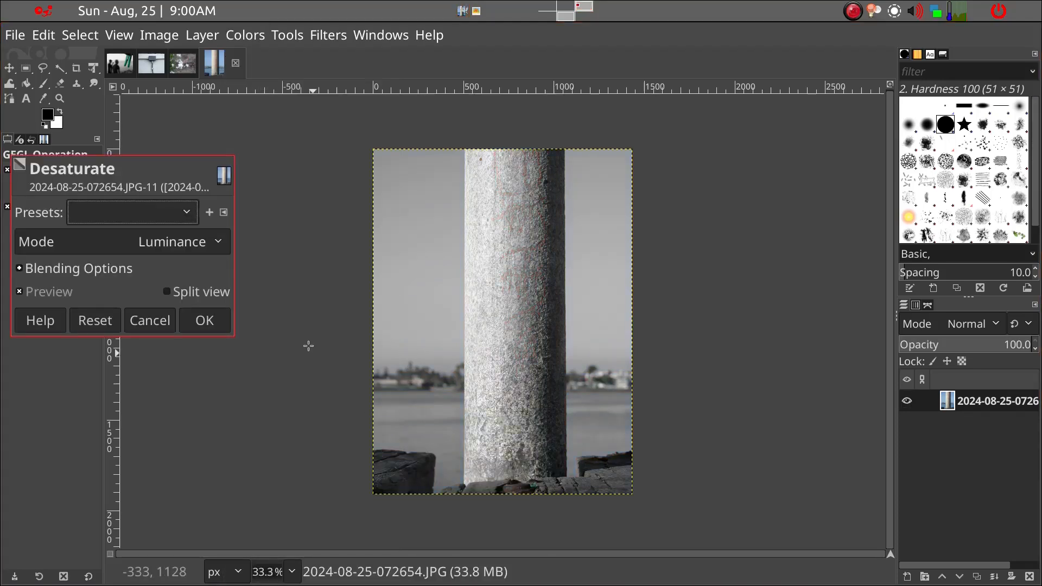
left_click(214, 324)
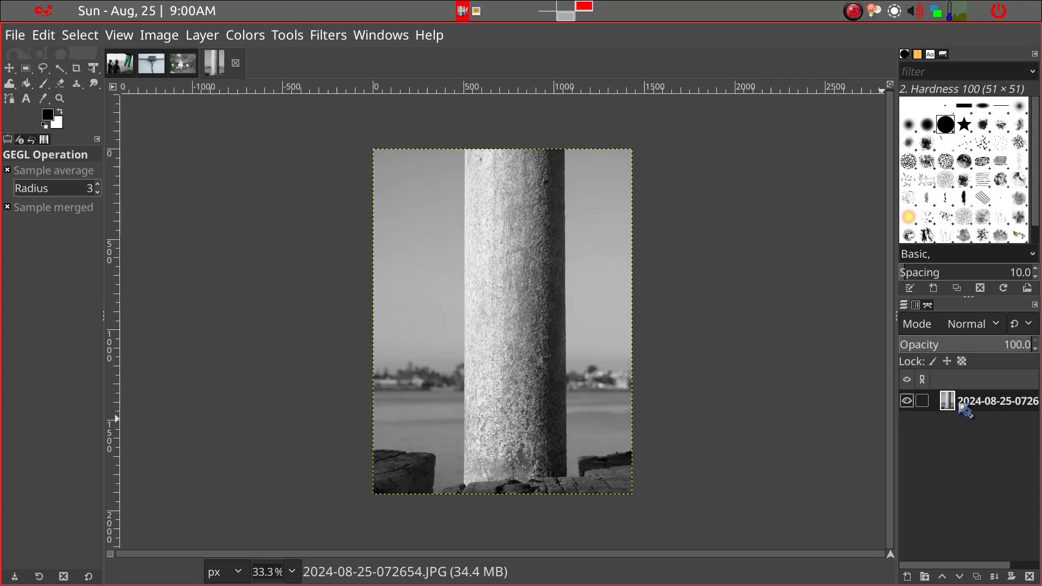
Duplicate the desaturated pillar layer and set the copy's blend mode to Soft light.
key("shift+ctrl+d")
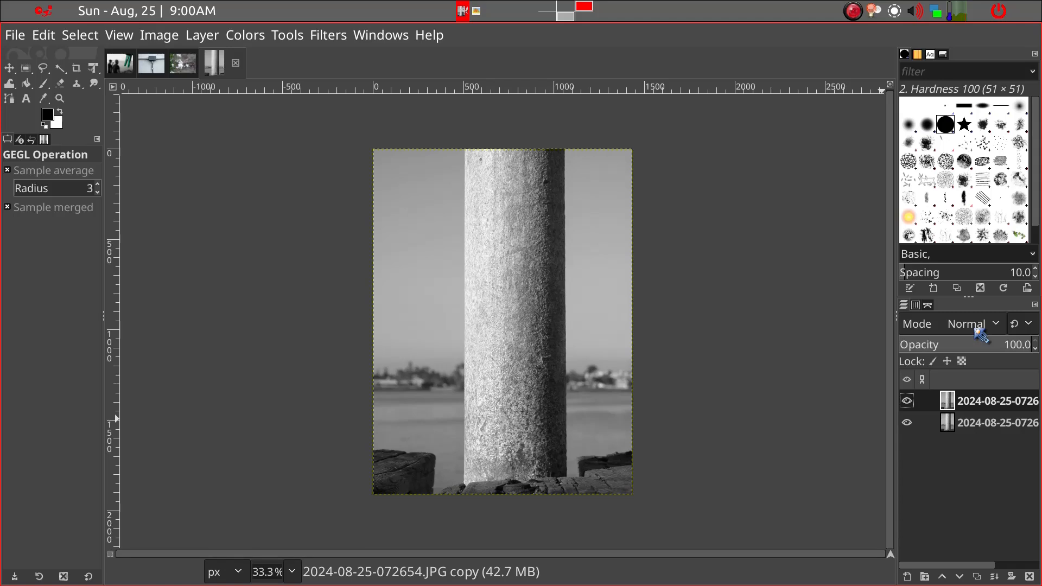
left_click(996, 326)
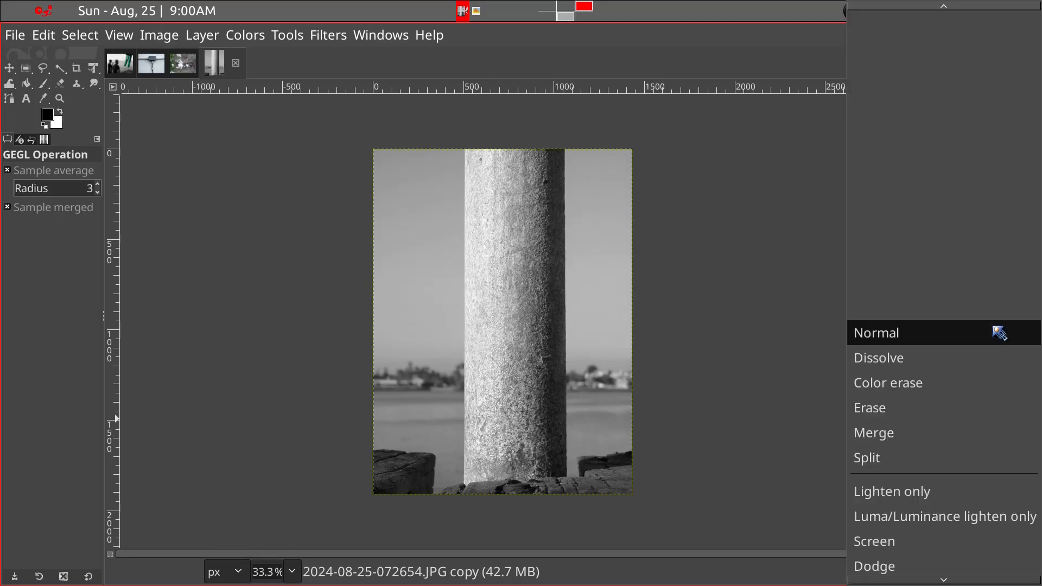
key("Down")
key("Down")
key("Down")
key("Down")
key("Down")
key("Down")
key("Down")
key("Down")
key("Down")
key("Down")
key("Down")
key("Down")
key("Down")
key("Down")
key("Down")
key("Down")
key("Down")
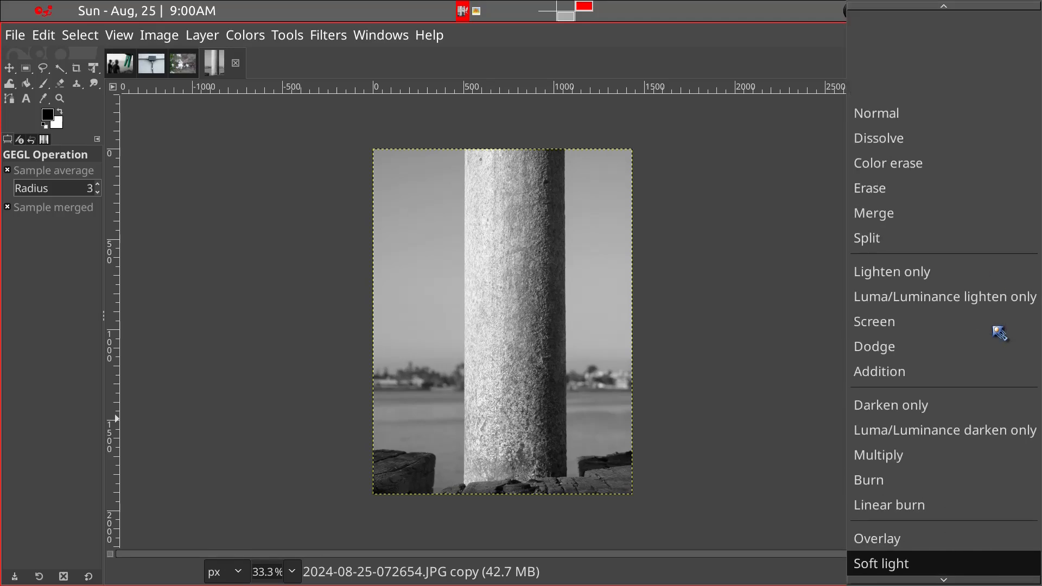
key("Down")
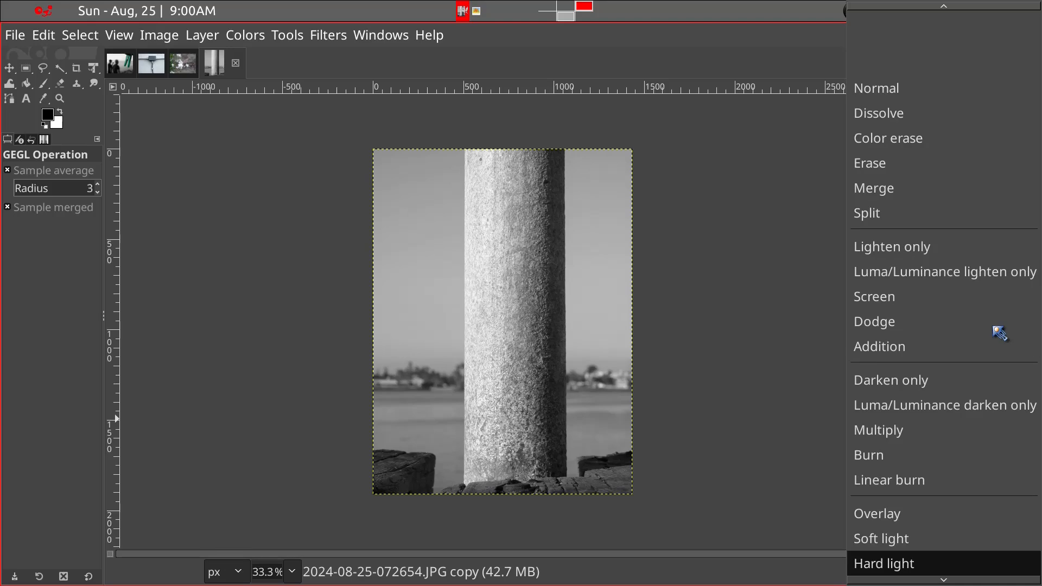
key("Up")
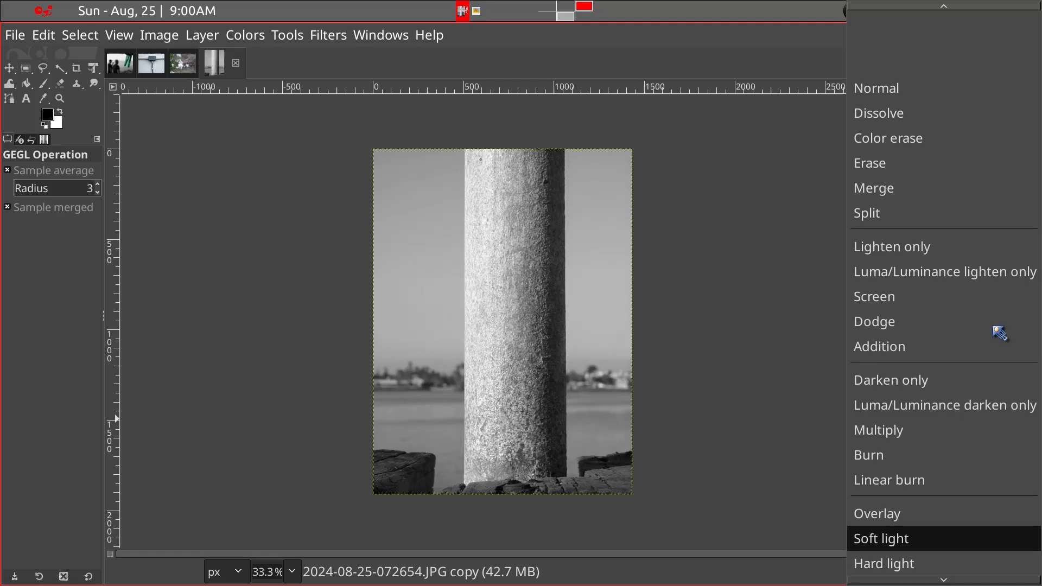
key("Return")
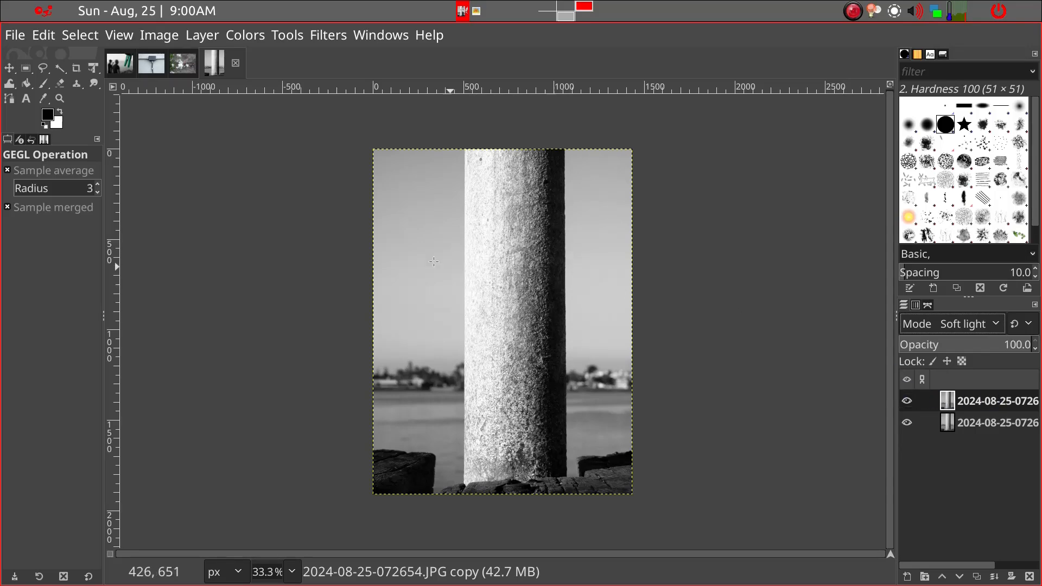
Set up the Paintbrush with the 2. Hardness 050 brush at size 3078 for the pillar photo.
left_click(46, 85)
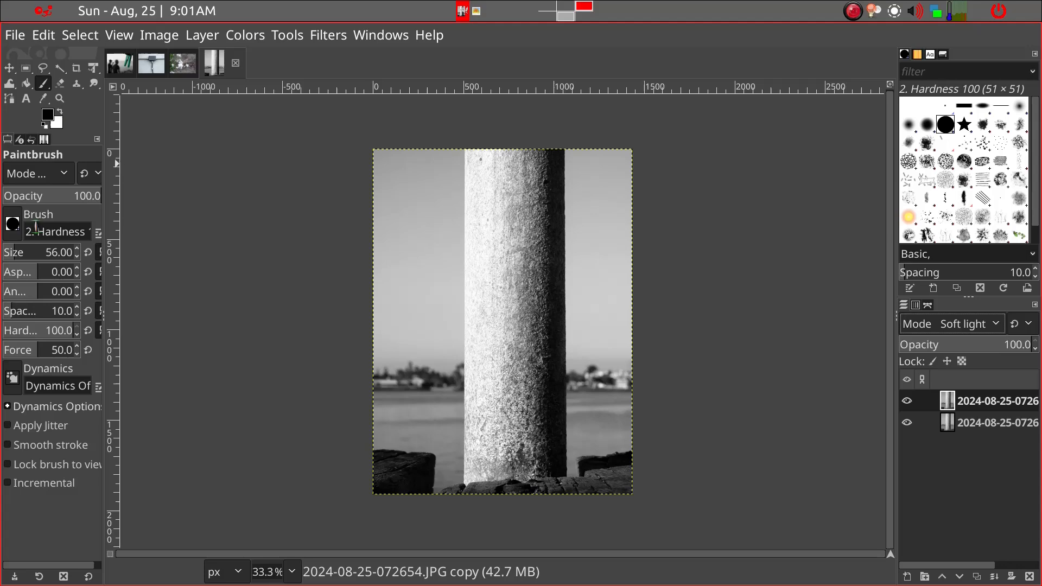
left_click(13, 232)
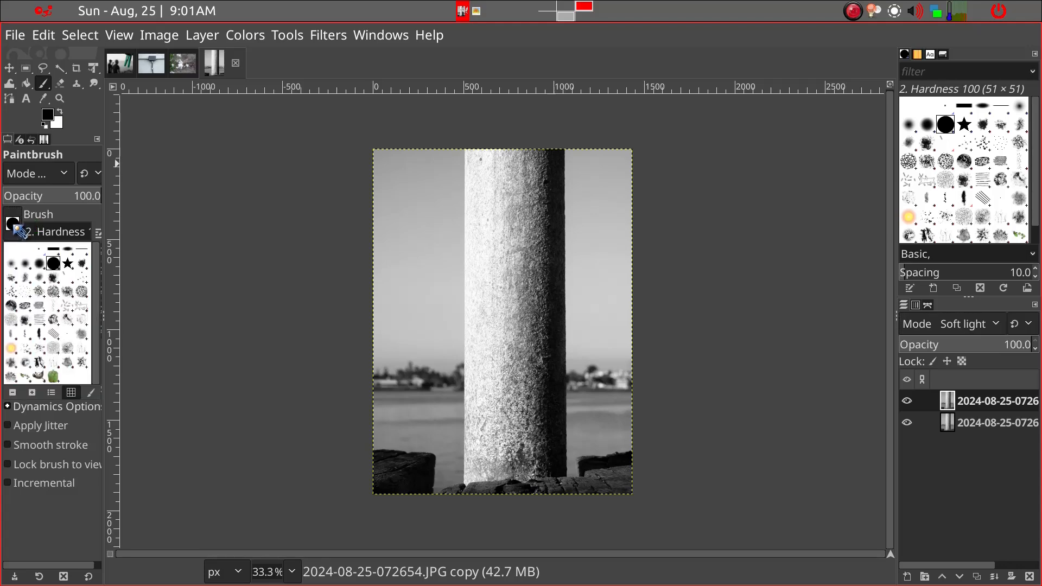
left_click(28, 265)
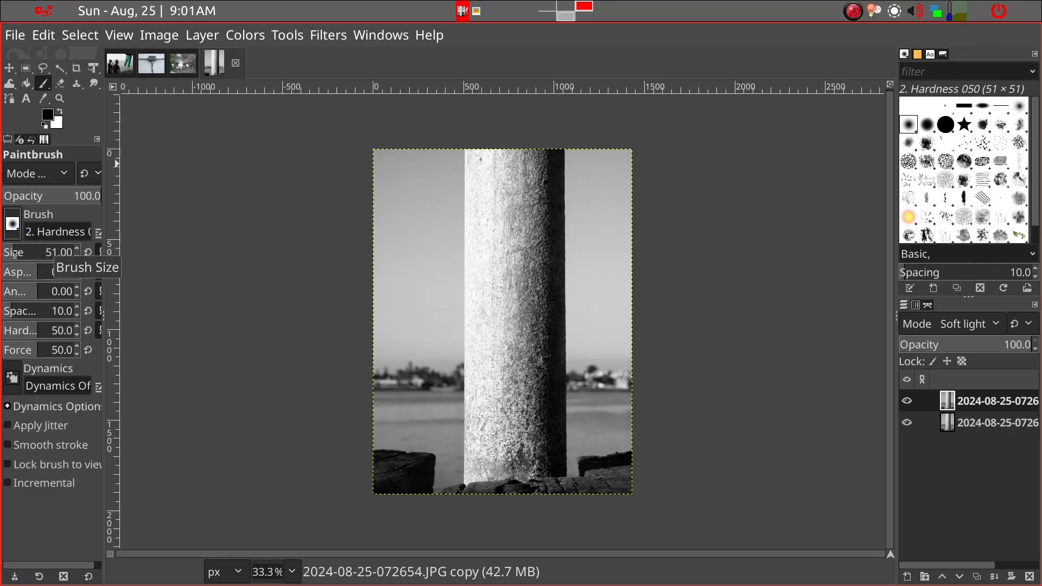
left_click_drag(17, 254, 50, 252)
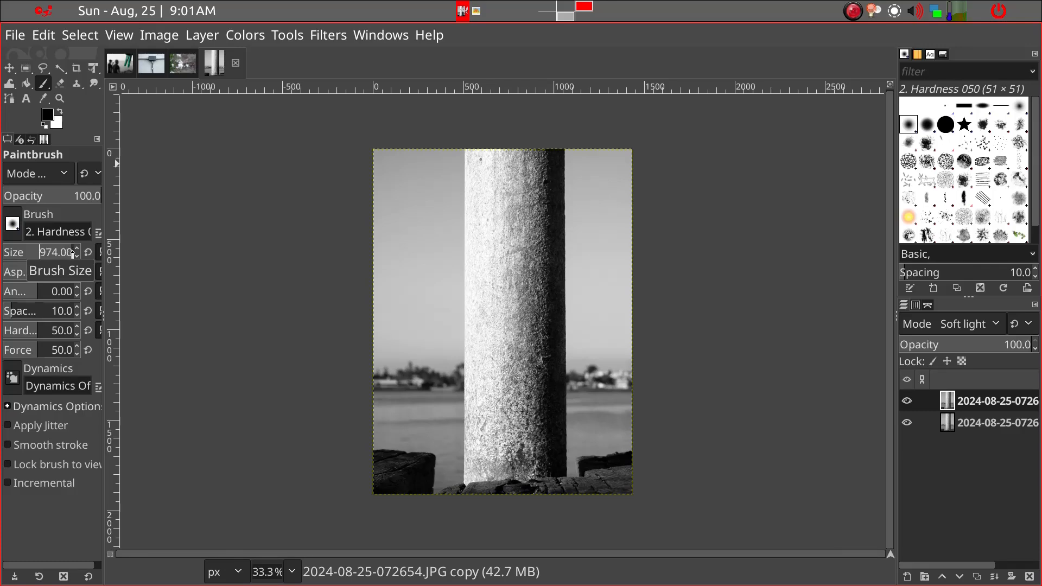
left_click_drag(72, 254, 87, 256)
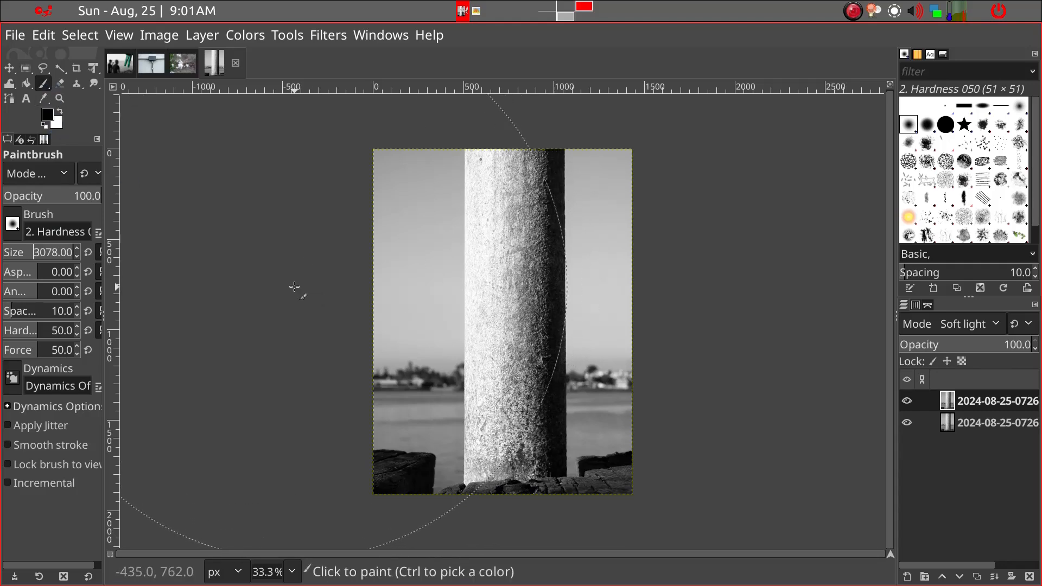
Cover the Soft light copy with black at full opacity and paint white over it at opacity 37.9.
mouse_move(293, 288)
left_mouse_down()
mouse_move(612, 298)
mouse_move(623, 308)
left_mouse_up()
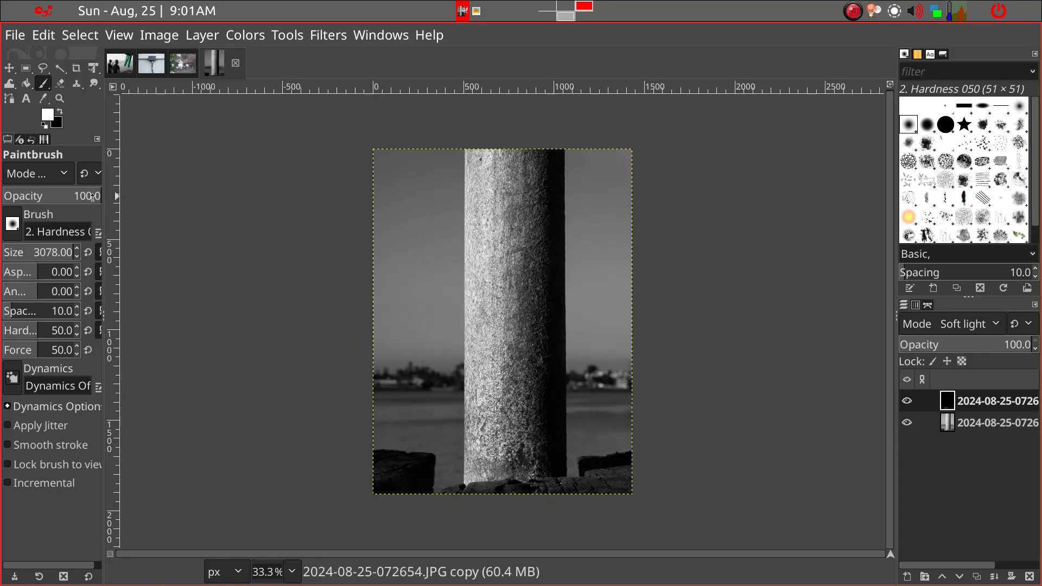
left_click(40, 201)
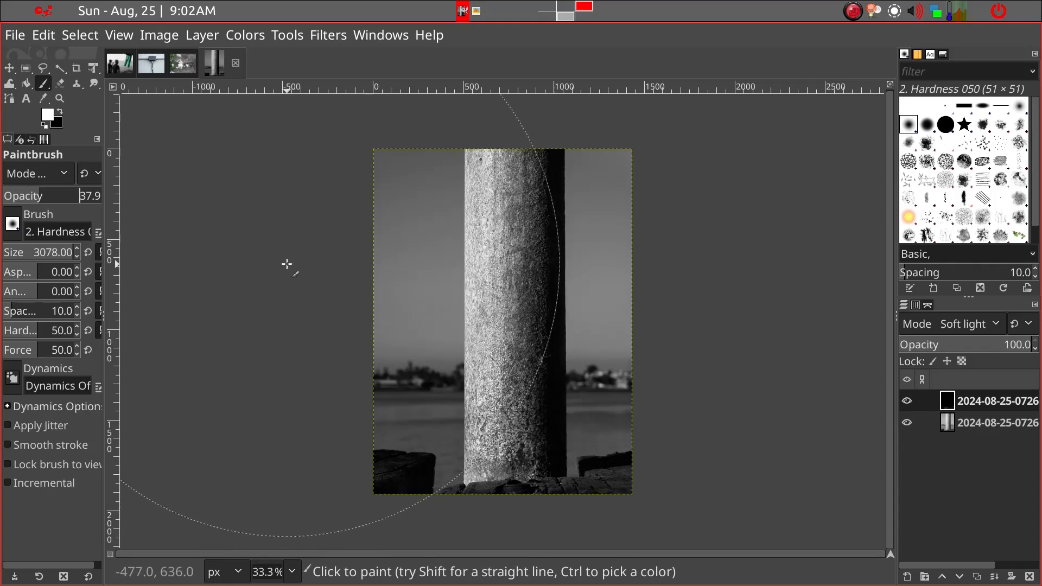
mouse_move(287, 264)
left_mouse_down()
mouse_move(525, 265)
mouse_move(640, 290)
mouse_move(646, 309)
left_mouse_up()
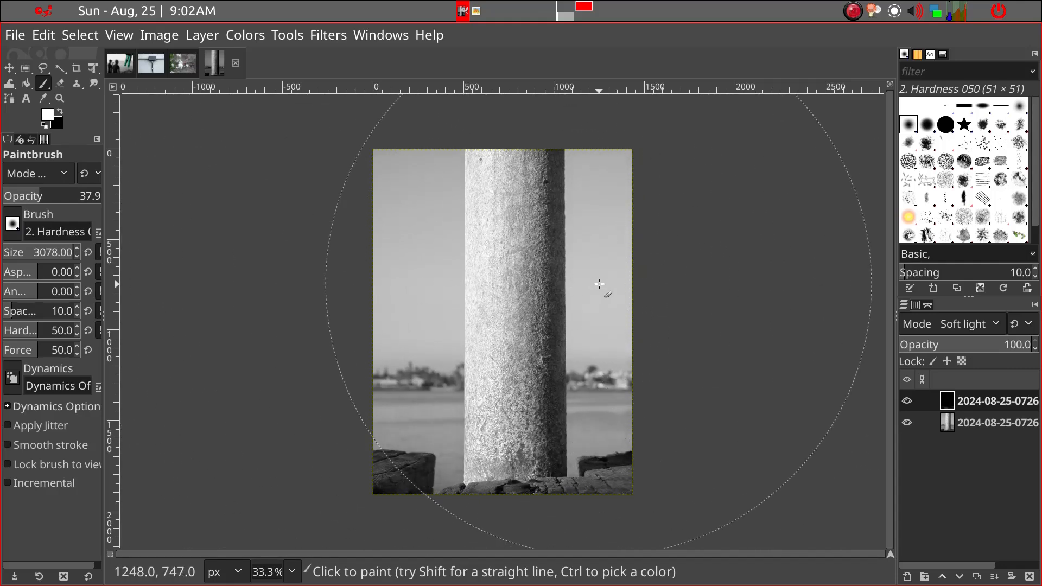
left_click(360, 295)
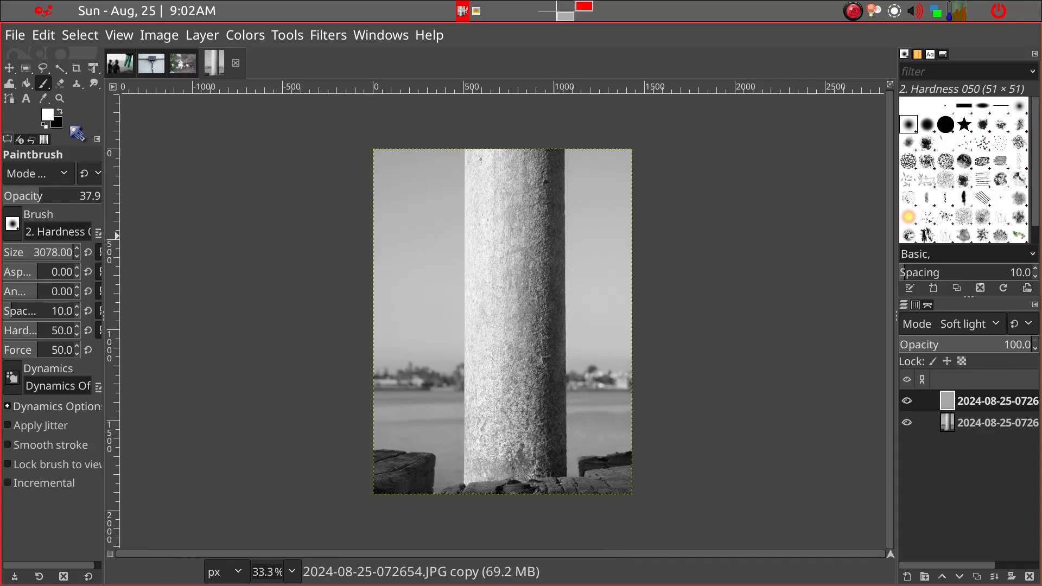
Lighten the sky beside the pillar with white at opacity 13.7, using brush size 723.
left_click(17, 200)
left_click(16, 200)
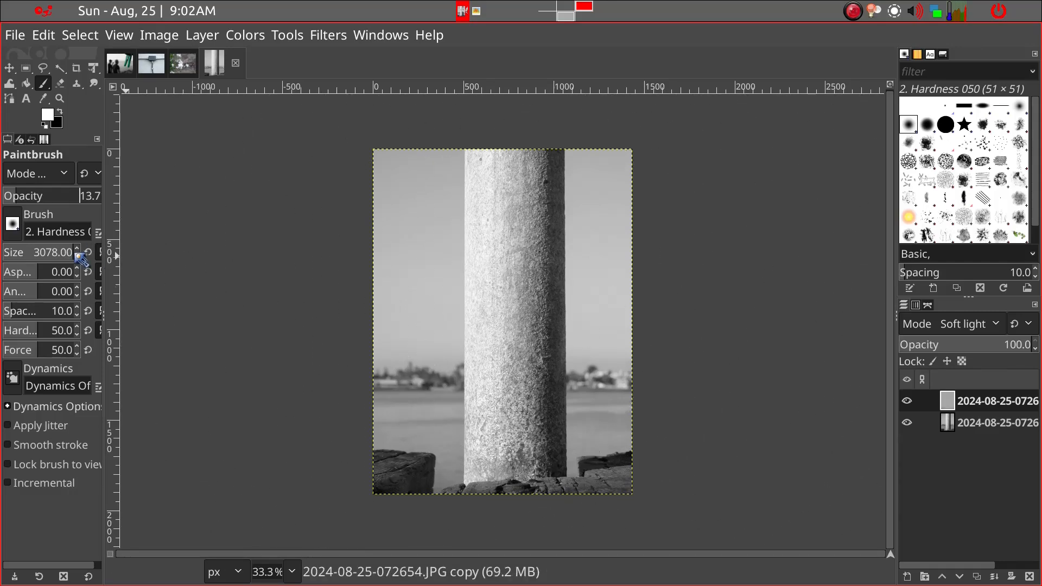
left_click(33, 255)
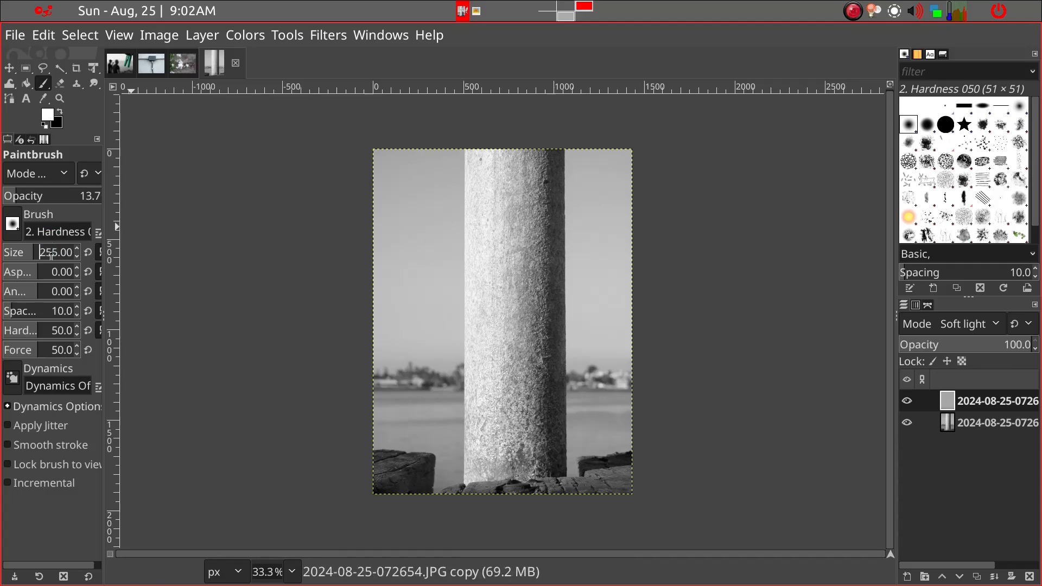
left_click_drag(58, 255, 60, 255)
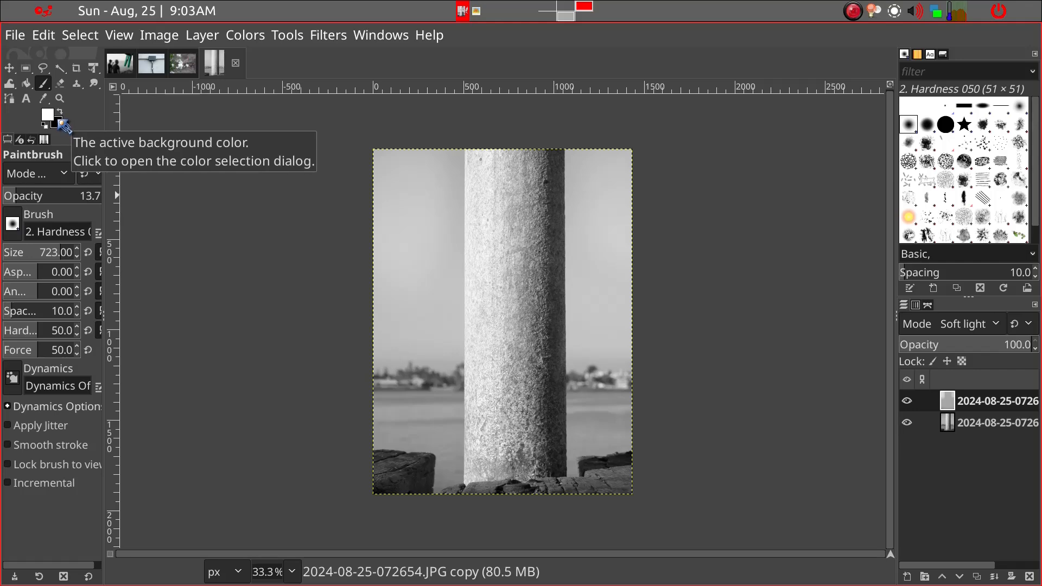
Switch the paint colour to black, reduce the brush size to 452, and darken the pillar on the Soft light copy.
key("x")
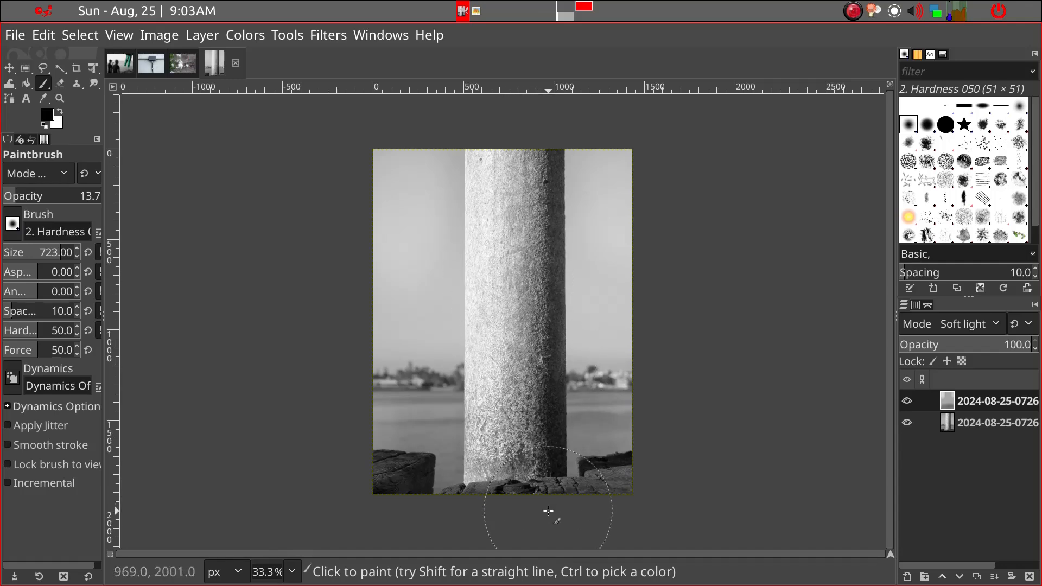
key("bracketleft")
key("bracketleft")
key("bracketleft")
key("bracketleft")
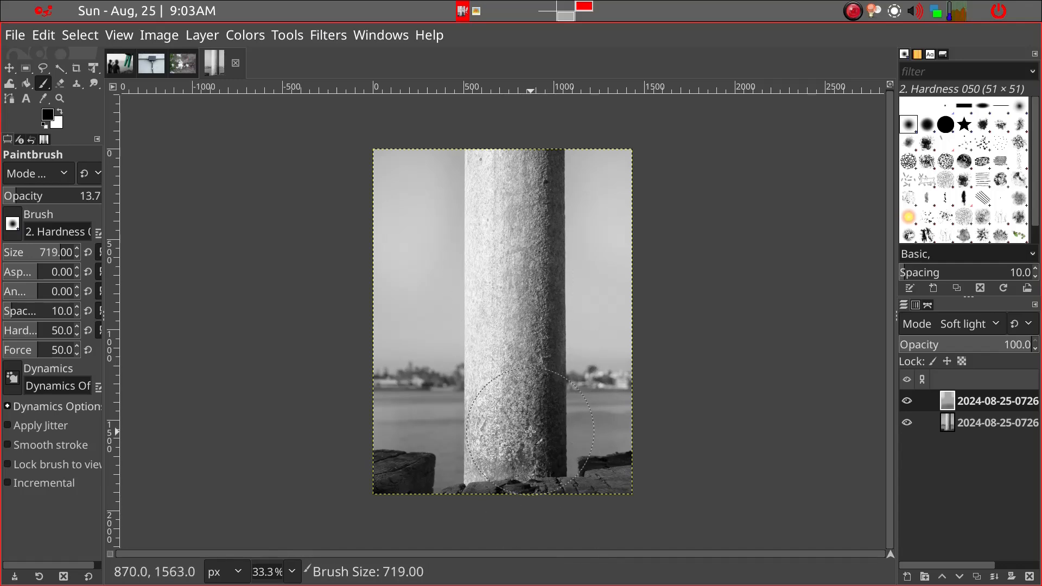
key("bracketleft")
key("bracketleft")
key("bracketleft")
key("bracketleft")
key("bracketleft")
key("bracketleft")
key("bracketleft")
key("bracketleft")
key("bracketleft")
key("bracketleft")
key("bracketleft")
key("bracketleft")
key("bracketleft")
key("bracketleft")
key("bracketleft")
key("bracketleft")
key("bracketleft")
key("bracketleft")
key("bracketleft")
key("bracketleft")
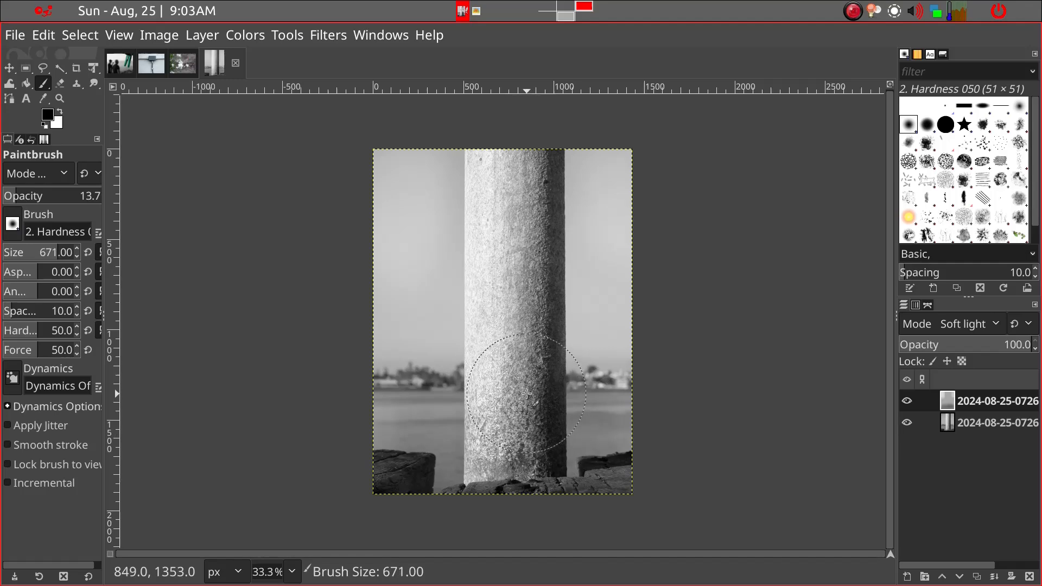
key("bracketleft")
key("bracketleft")
key("bracketleft")
key("bracketleft")
key("bracketleft")
key("bracketleft")
key("bracketleft")
key("bracketleft")
key("bracketleft")
key("bracketleft")
key("bracketleft")
key("bracketleft")
key("bracketleft")
key("bracketleft")
key("bracketleft")
key("bracketleft")
key("bracketleft")
key("bracketleft")
key("bracketleft")
key("bracketleft")
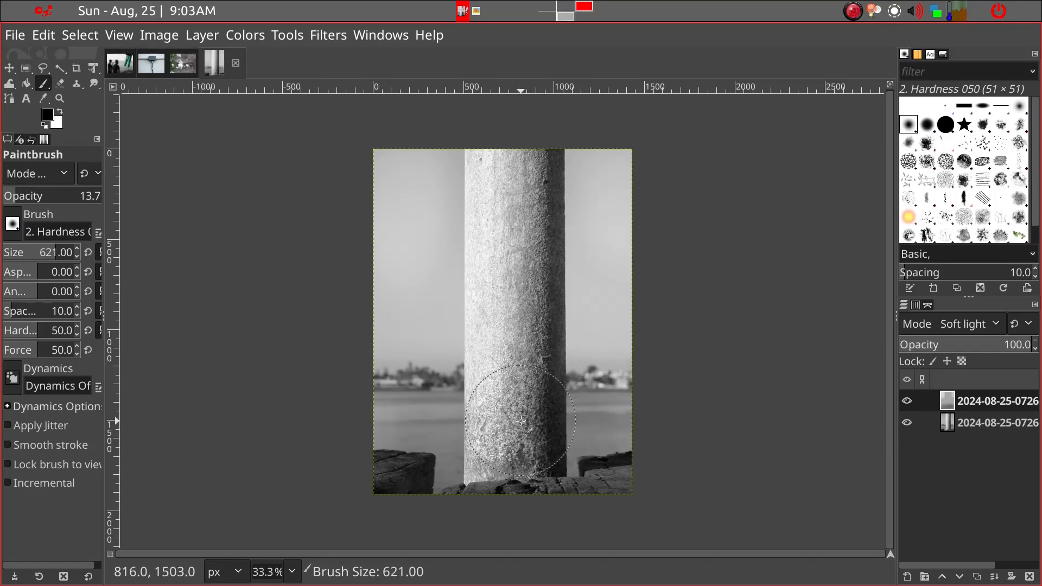
key("bracketleft")
key("bracketleft")
key("bracketleft")
key("bracketleft")
key("bracketleft")
key("bracketleft")
key("bracketleft")
key("bracketleft")
key("bracketleft")
key("bracketleft")
key("bracketleft")
key("bracketleft")
key("bracketleft")
key("bracketleft")
key("bracketleft")
key("bracketleft")
key("bracketleft")
key("bracketleft")
key("bracketleft")
key("bracketleft")
key("bracketleft")
key("bracketleft")
key("bracketleft")
key("bracketleft")
key("bracketleft")
key("bracketleft")
key("bracketleft")
key("bracketleft")
key("bracketleft")
key("bracketleft")
key("bracketleft")
key("bracketleft")
key("bracketleft")
key("bracketleft")
key("bracketleft")
key("bracketleft")
key("bracketleft")
key("bracketleft")
key("bracketleft")
key("bracketleft")
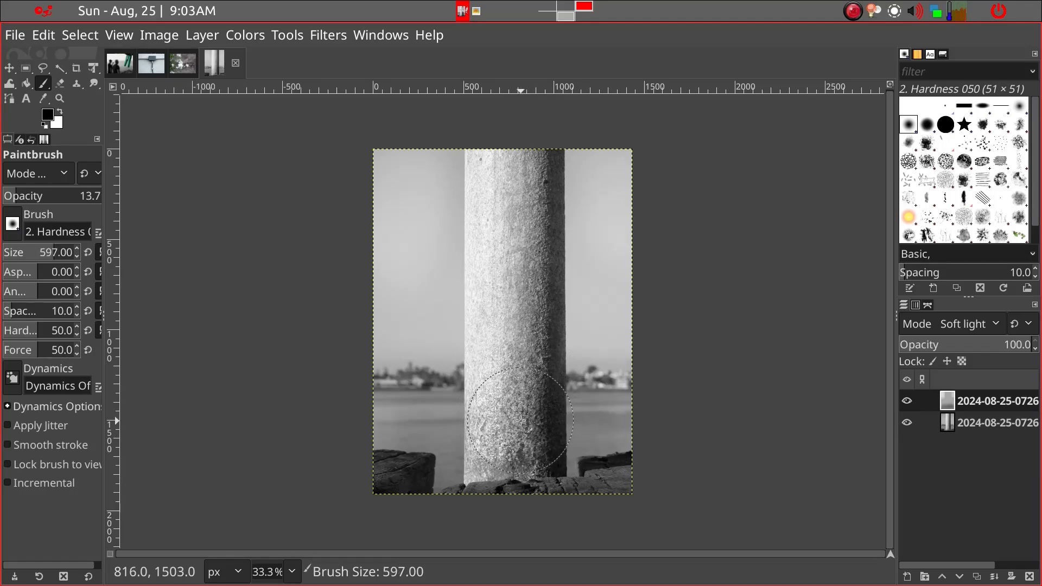
key("bracketleft")
key("bracketleft")
key("bracketleft")
key("bracketleft")
key("bracketleft")
key("bracketleft")
key("bracketleft")
key("bracketleft")
key("bracketleft")
key("bracketleft")
key("bracketleft")
key("bracketleft")
key("bracketleft")
key("bracketleft")
key("bracketleft")
key("bracketleft")
key("bracketleft")
key("bracketleft")
key("bracketleft")
key("bracketleft")
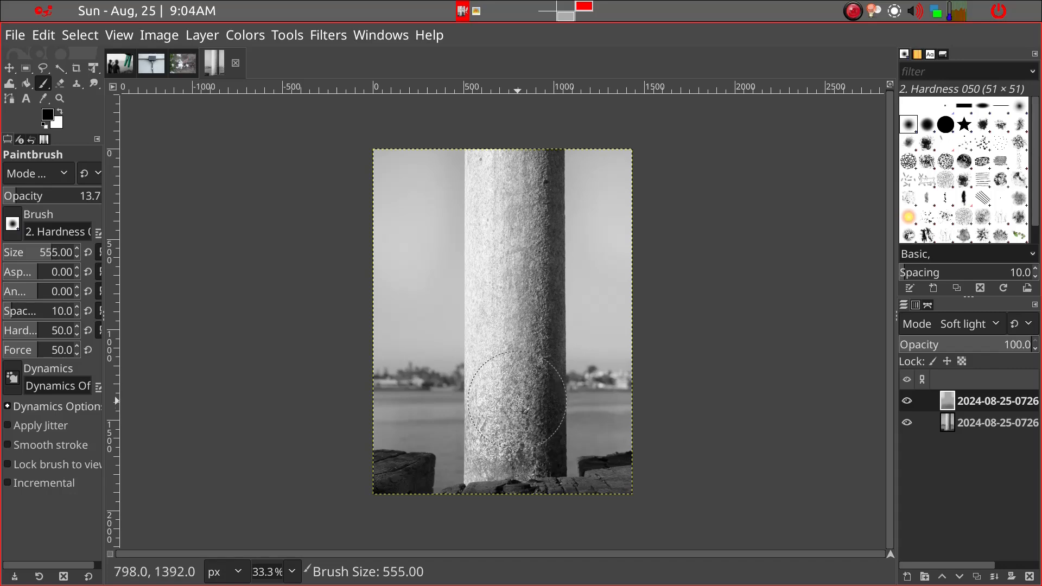
key("bracketleft")
key("bracketleft")
key("bracketleft")
key("bracketleft")
key("bracketleft")
key("bracketleft")
key("bracketleft")
key("bracketleft")
key("bracketleft")
key("bracketleft")
key("bracketleft")
key("bracketleft")
key("bracketleft")
key("bracketleft")
key("bracketleft")
key("bracketleft")
key("bracketleft")
key("bracketleft")
key("bracketleft")
key("bracketleft")
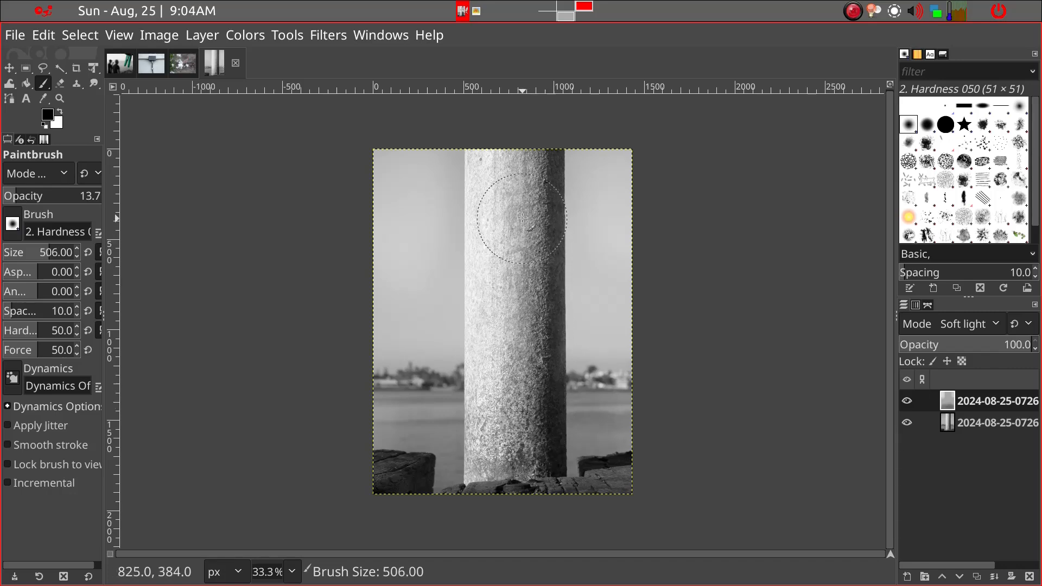
key("bracketleft")
key("bracketleft")
key("bracketleft")
key("bracketleft")
key("bracketleft")
key("bracketleft")
key("bracketleft")
key("bracketleft")
key("bracketleft")
key("bracketleft")
key("bracketleft")
key("bracketleft")
key("bracketleft")
key("bracketleft")
key("bracketleft")
key("bracketleft")
key("bracketleft")
key("bracketleft")
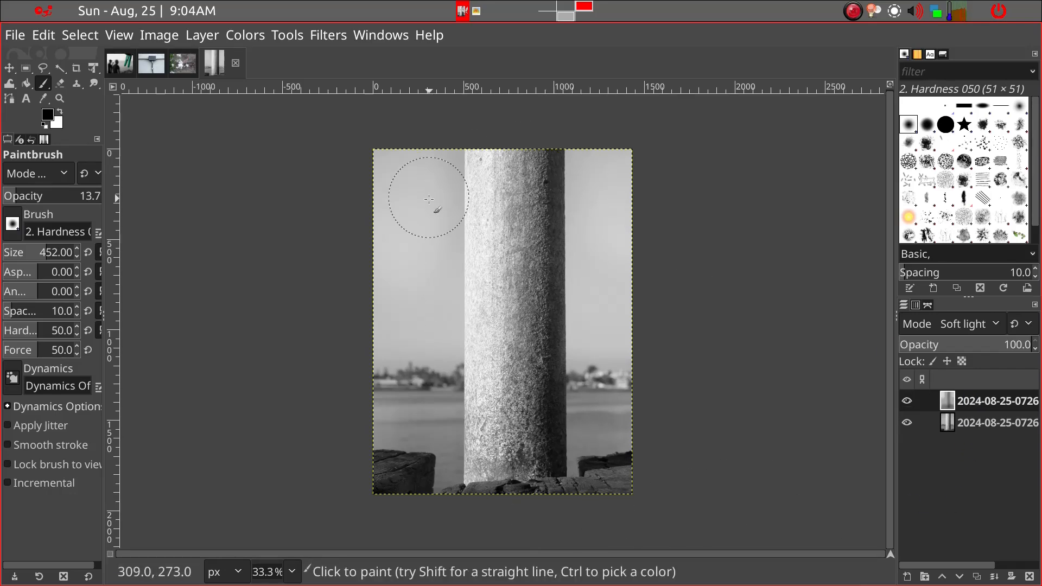
Merge the Soft light copy down into the pillar layer.
right_click(956, 407)
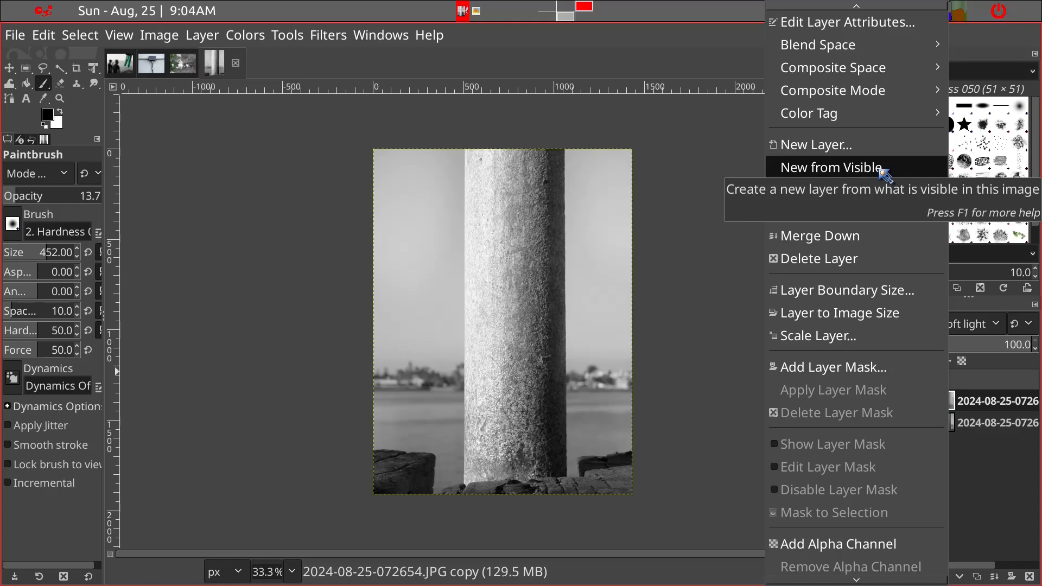
left_click(856, 234)
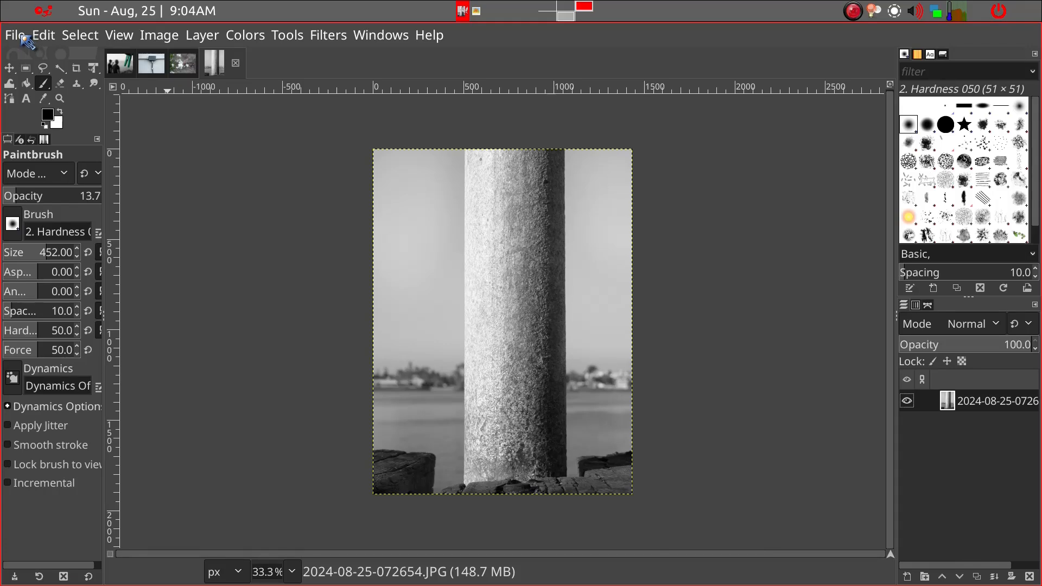
View the original colour photo 2024-08-25-072654.JPG in the image viewer to compare it with the edit, and return to GIMP.
key("alt+Tab")
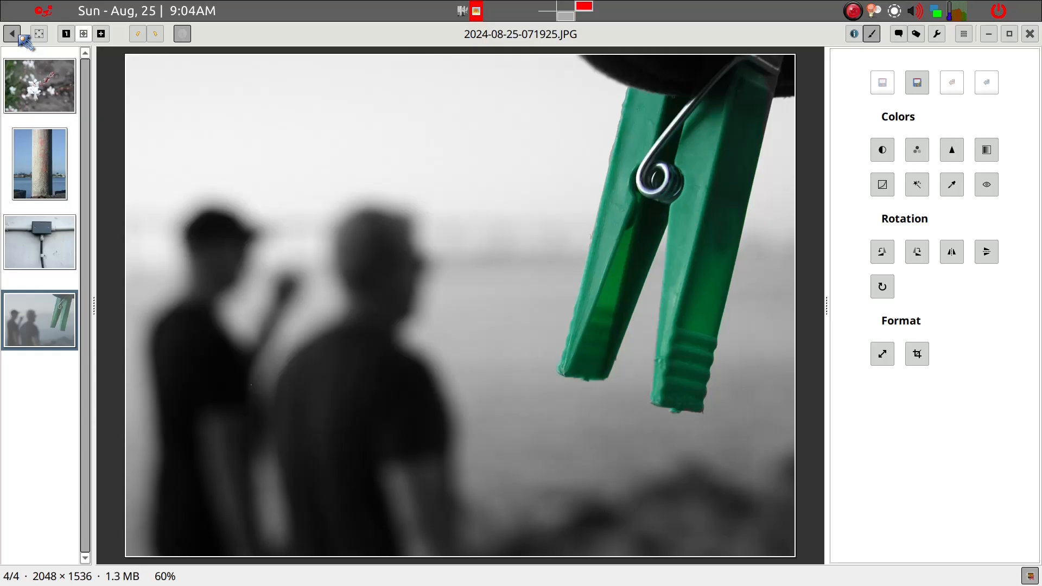
left_click(51, 166)
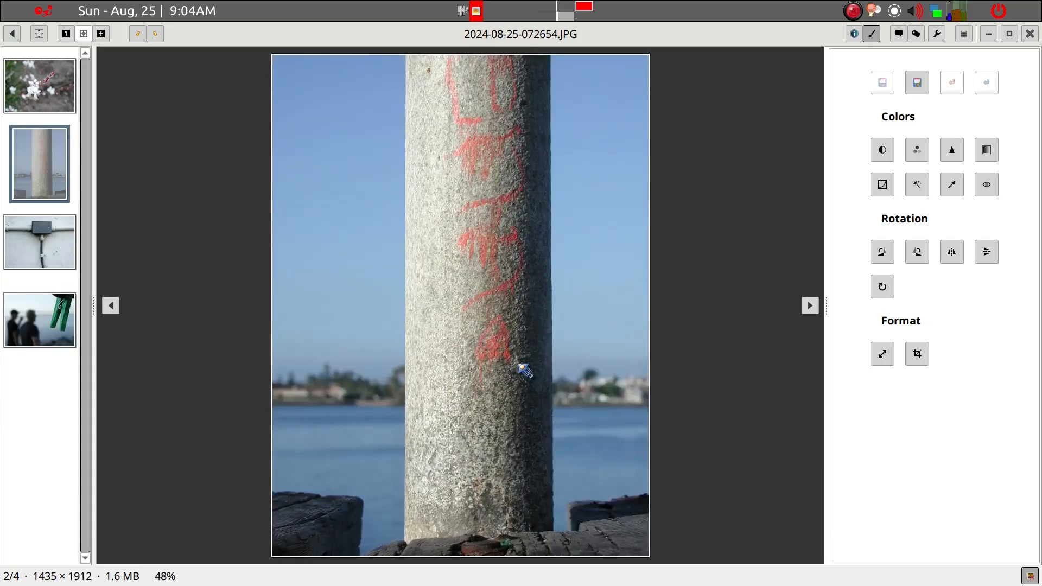
key("alt+Tab")
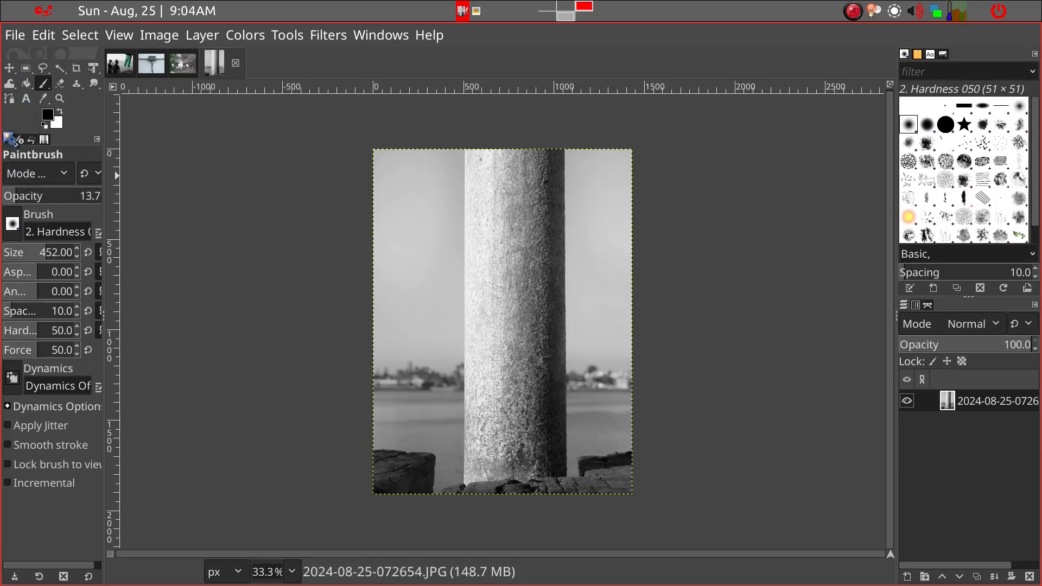
Overwrite 2024-08-25-072654.JPG with the merged black-and-white image, and switch to the image viewer.
left_click(14, 35)
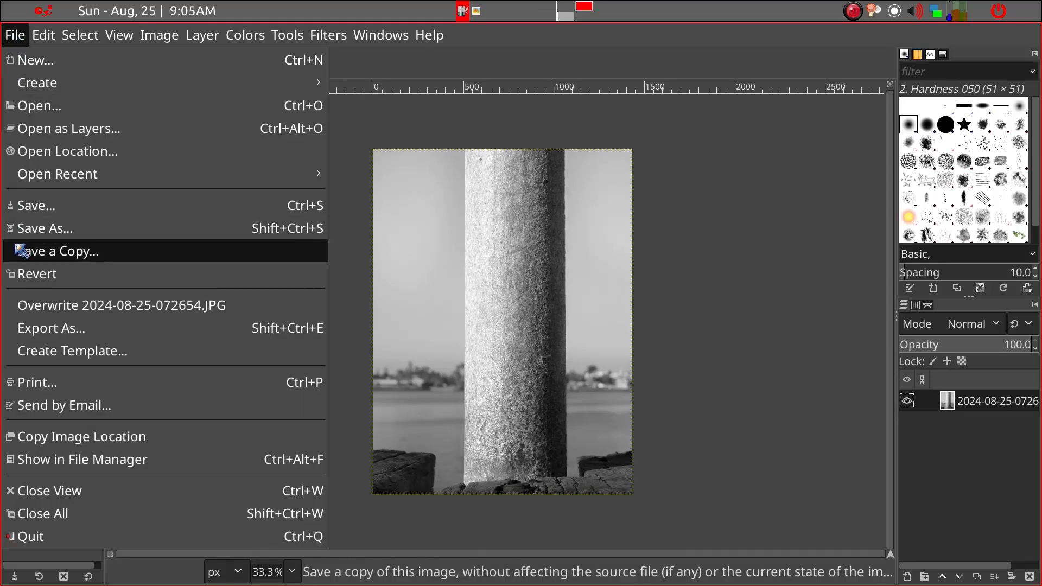
left_click(39, 301)
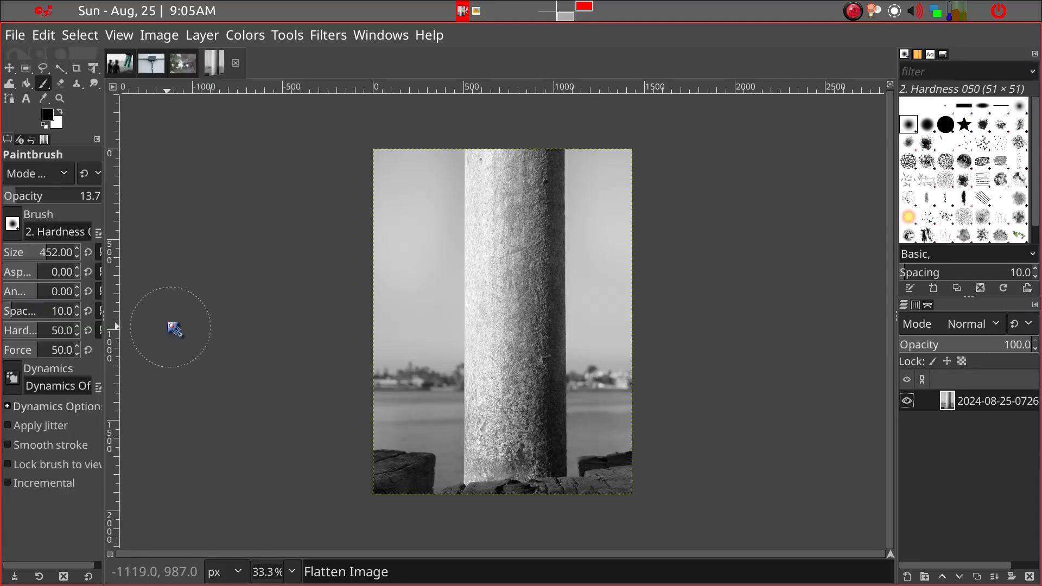
left_click(260, 416)
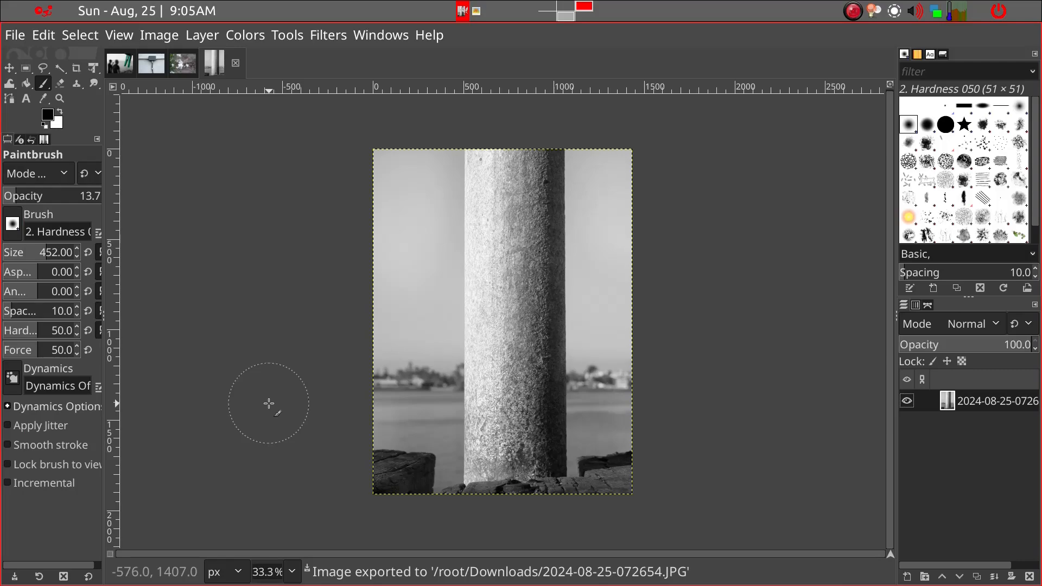
key("alt+Tab")
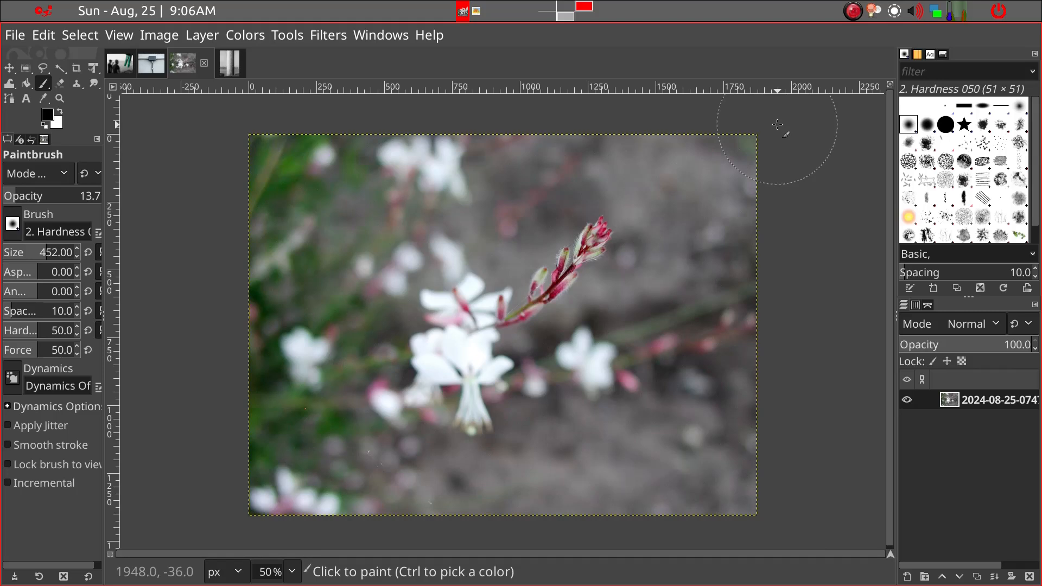
Open the G'MIC-Qt filter dialog for the flower photo with the Frame [Regular] filter selected.
left_click(328, 36)
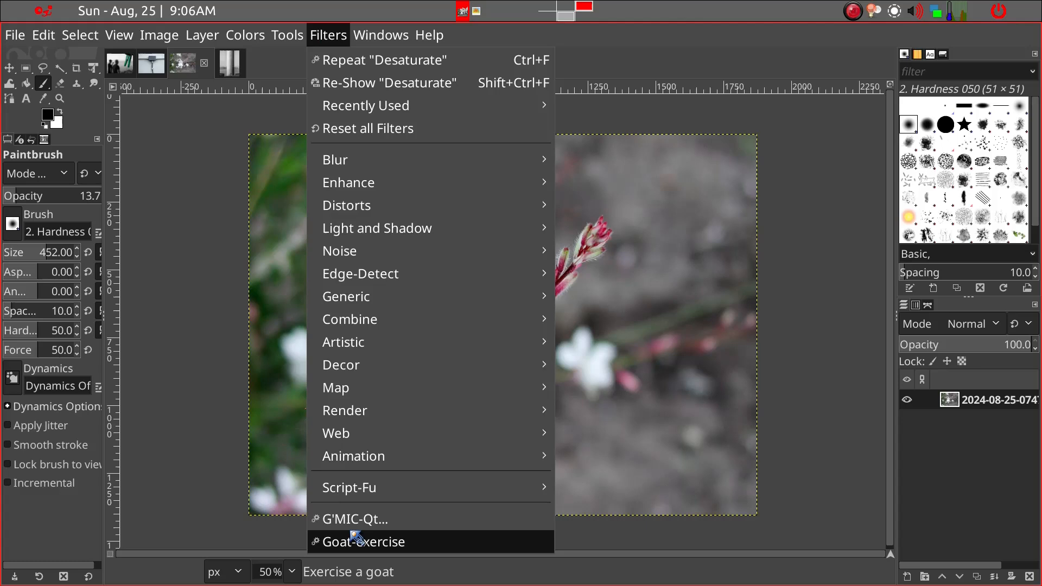
left_click(802, 234)
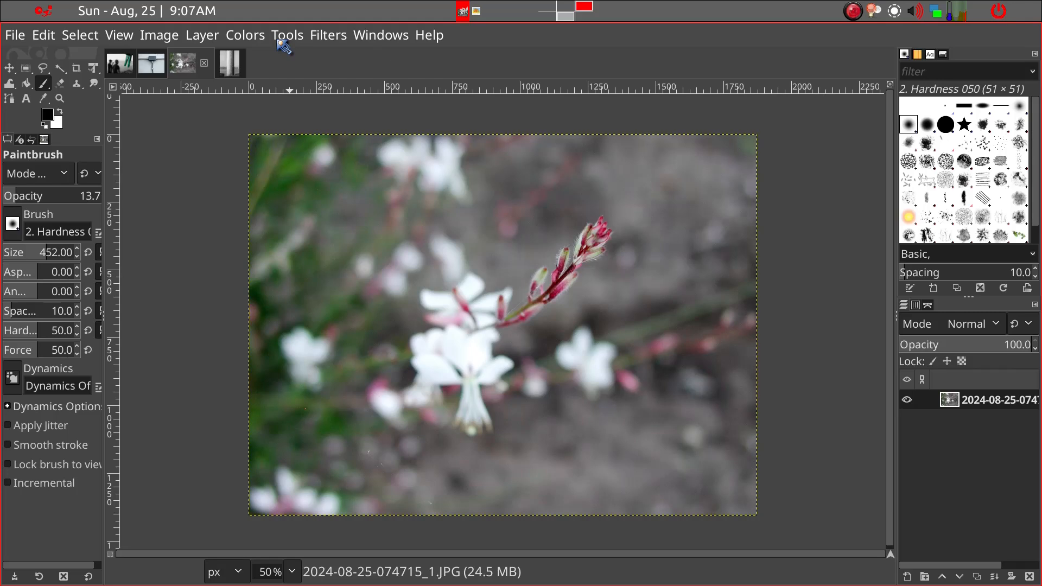
left_click(327, 36)
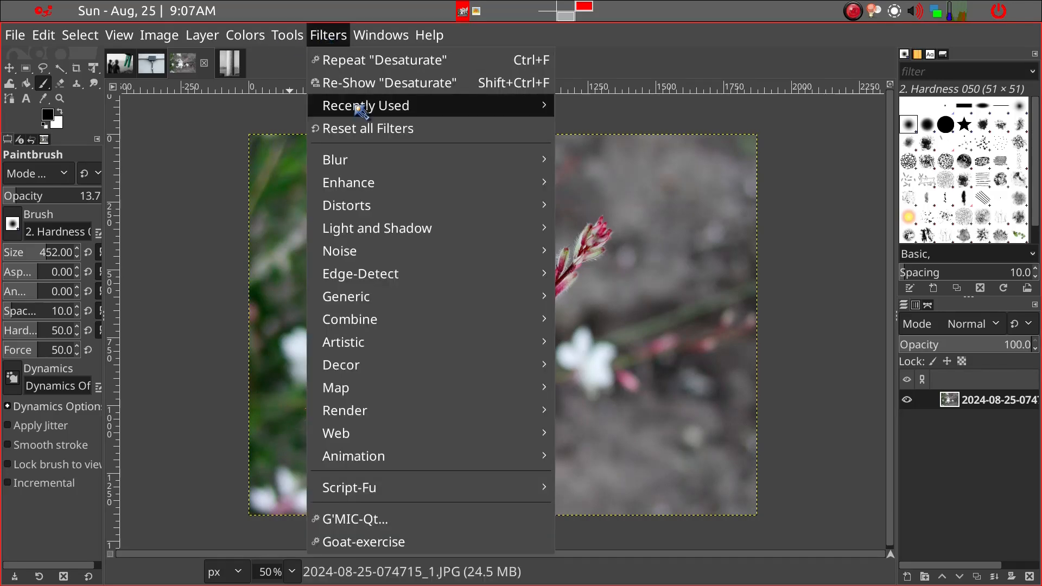
mouse_move(371, 348)
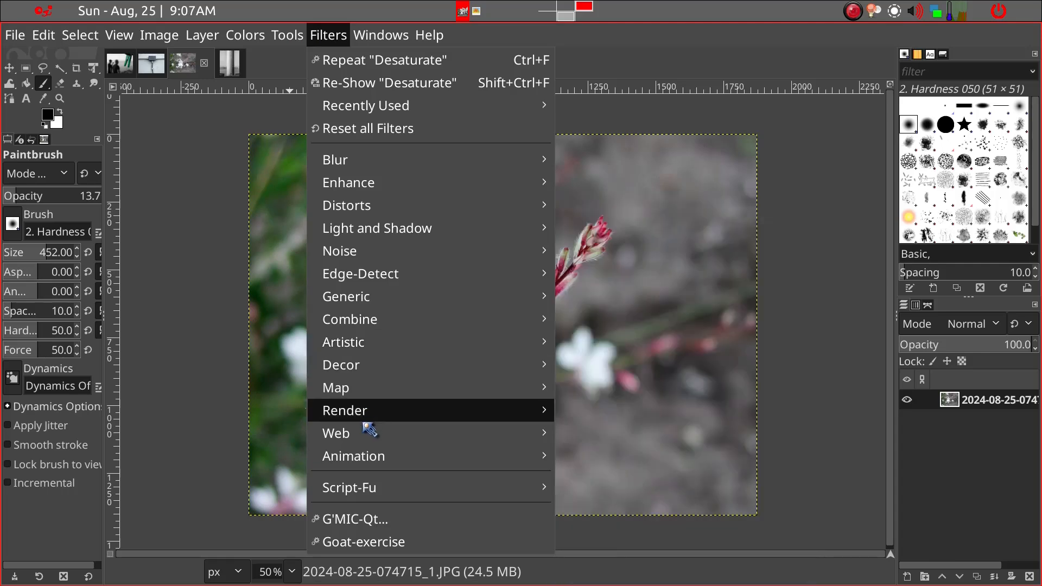
left_click(361, 526)
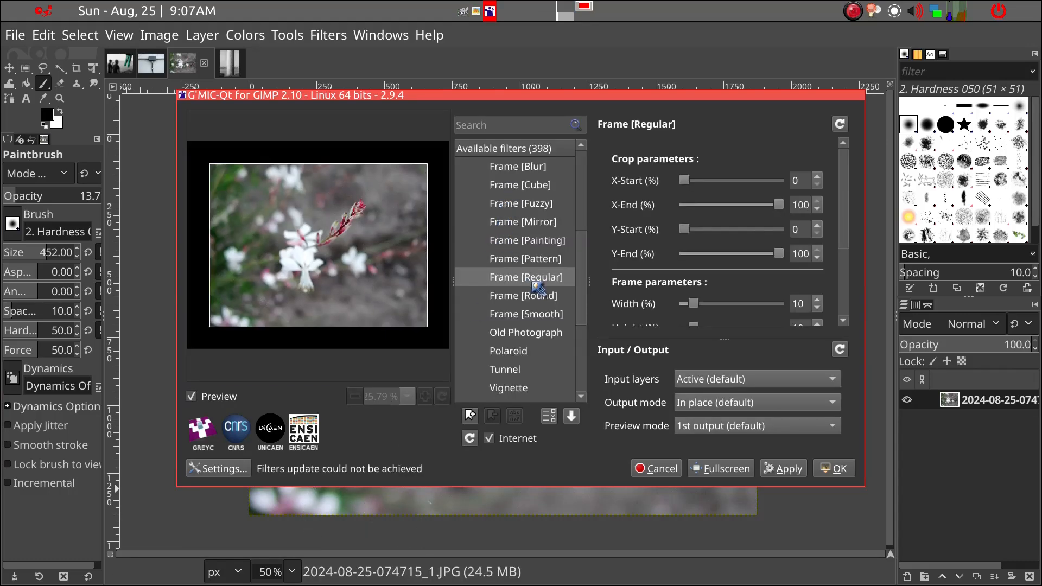
scroll(538, 245, "up", 3)
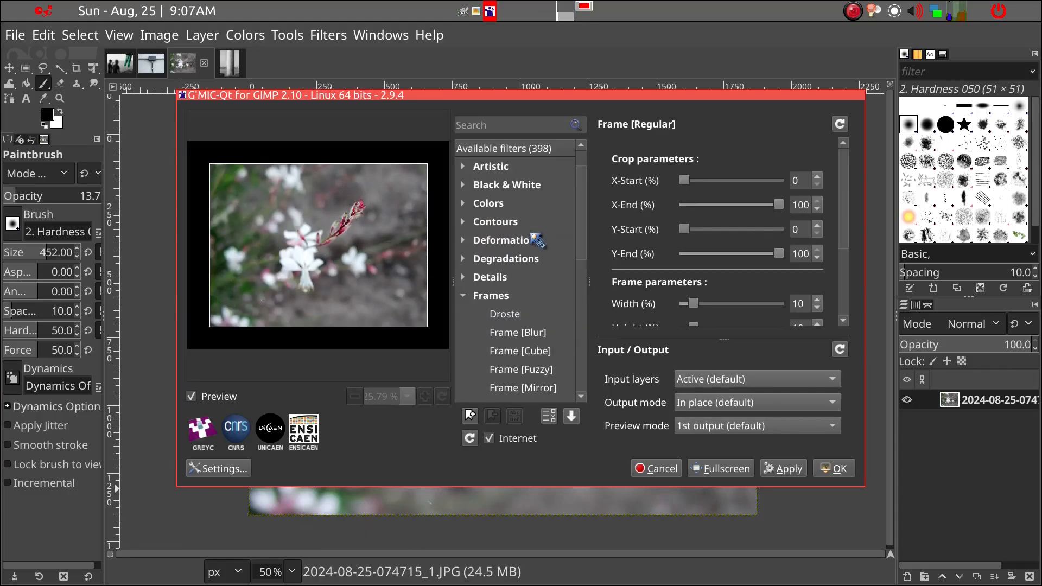
scroll(510, 310, "down", 3)
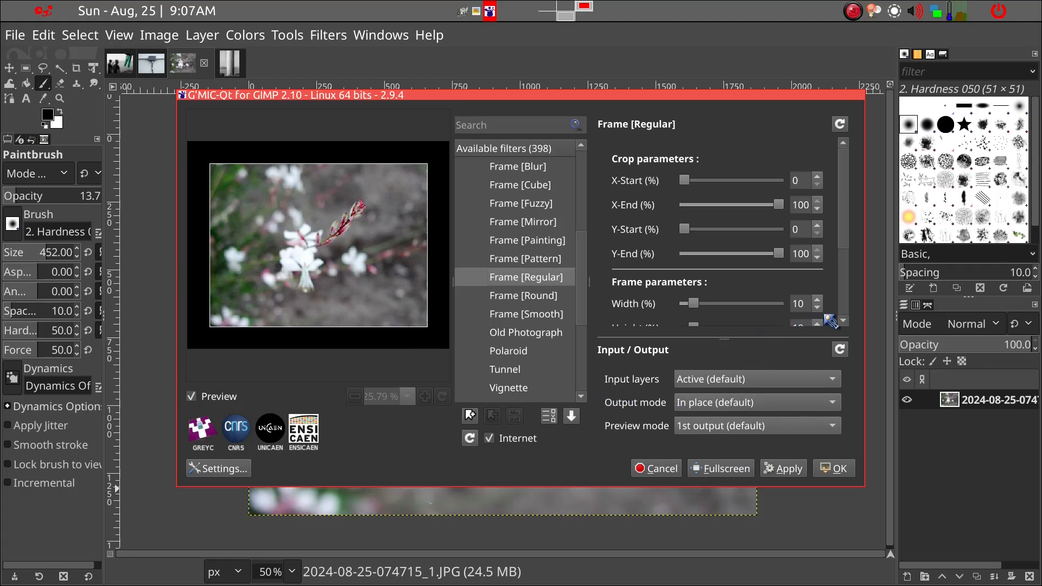
Set the frame colour of the Frame [Regular] filter to white (#ffffff).
scroll(845, 329, "down", 4)
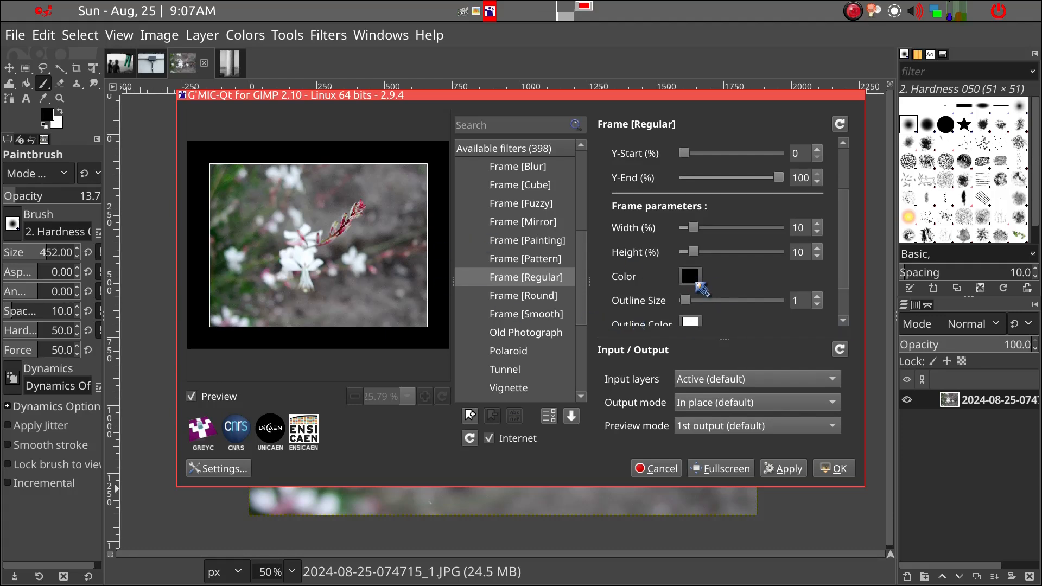
left_click(692, 276)
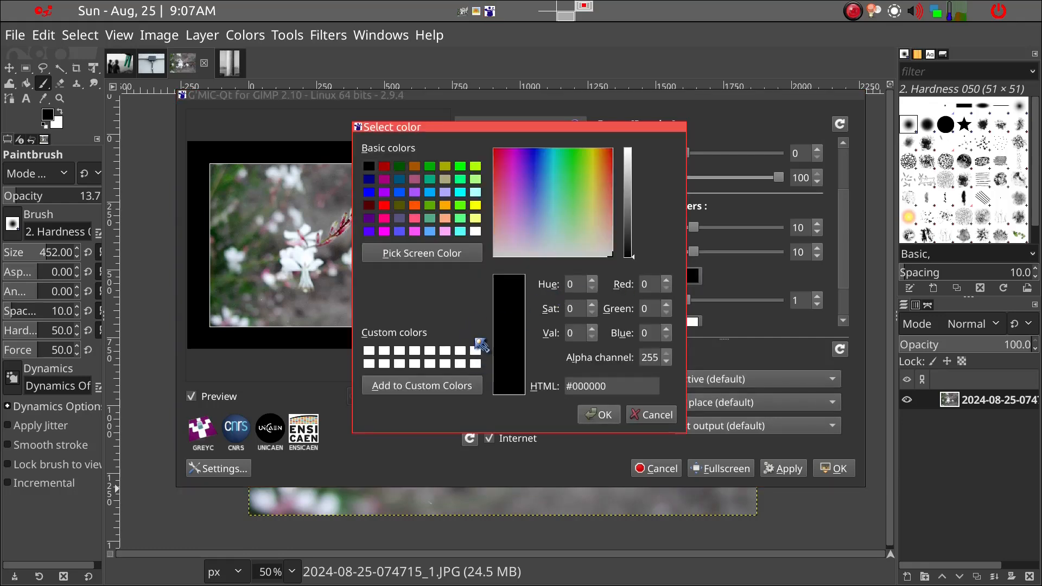
left_click(476, 232)
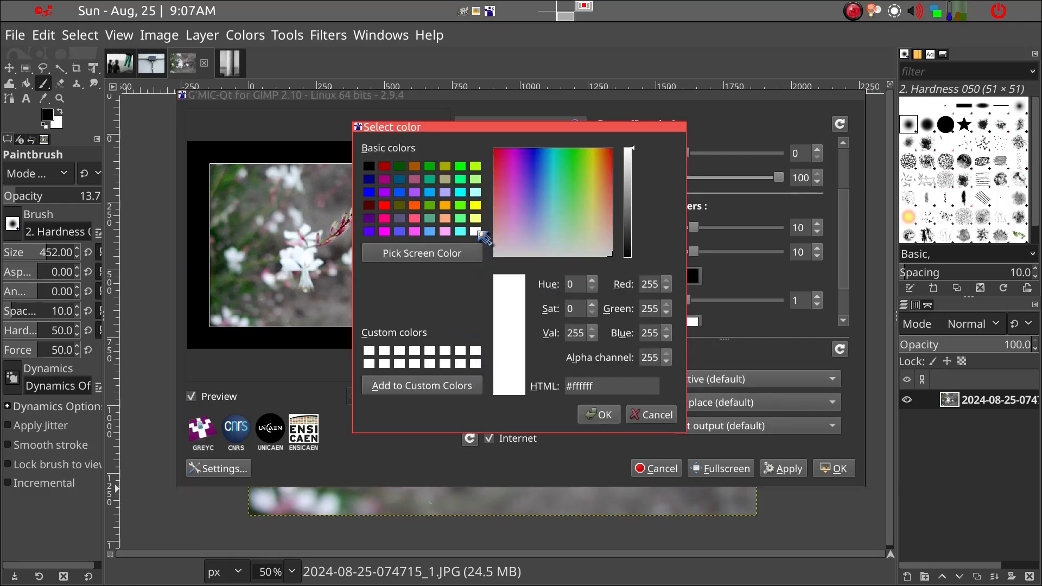
left_click(592, 418)
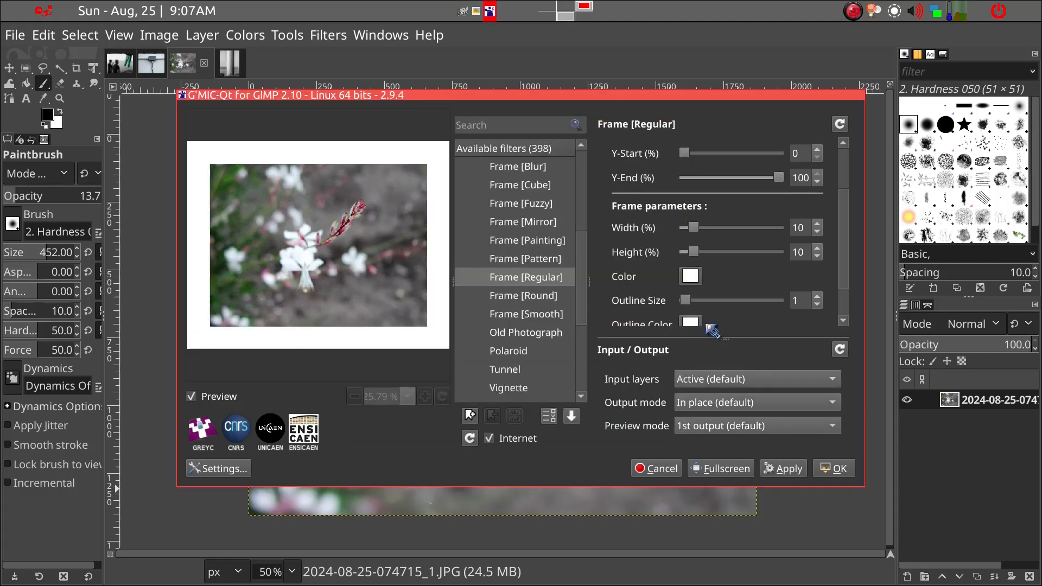
Set the outline colour of the flower photo's frame to orange (#ff5500).
left_click(690, 324)
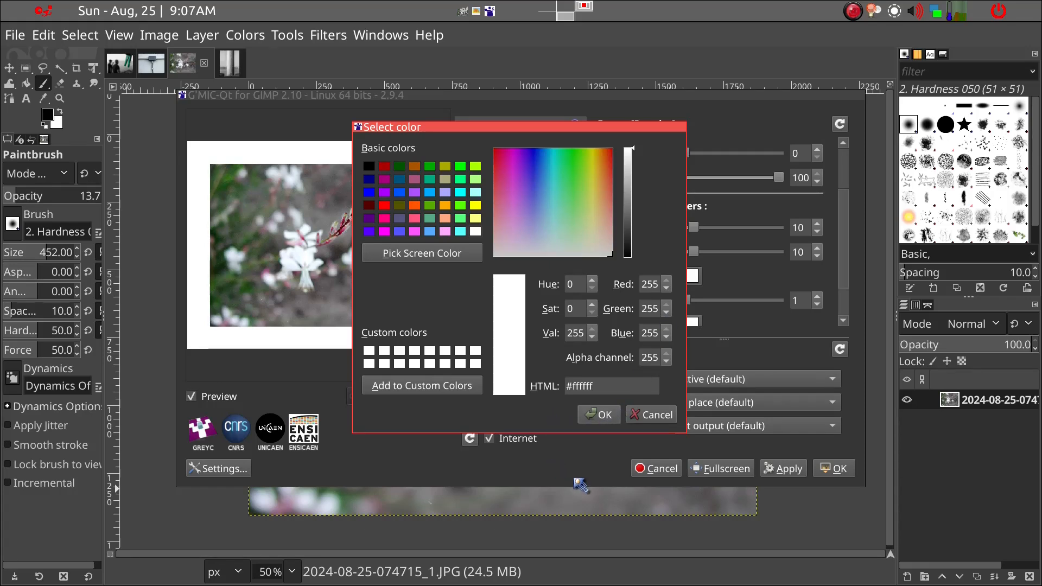
left_click(416, 209)
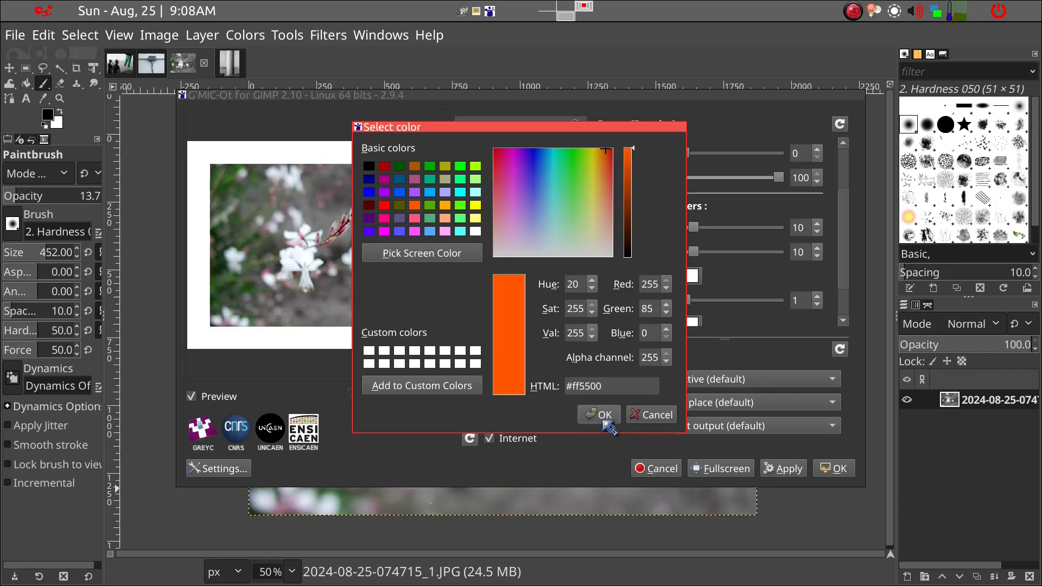
left_click(604, 419)
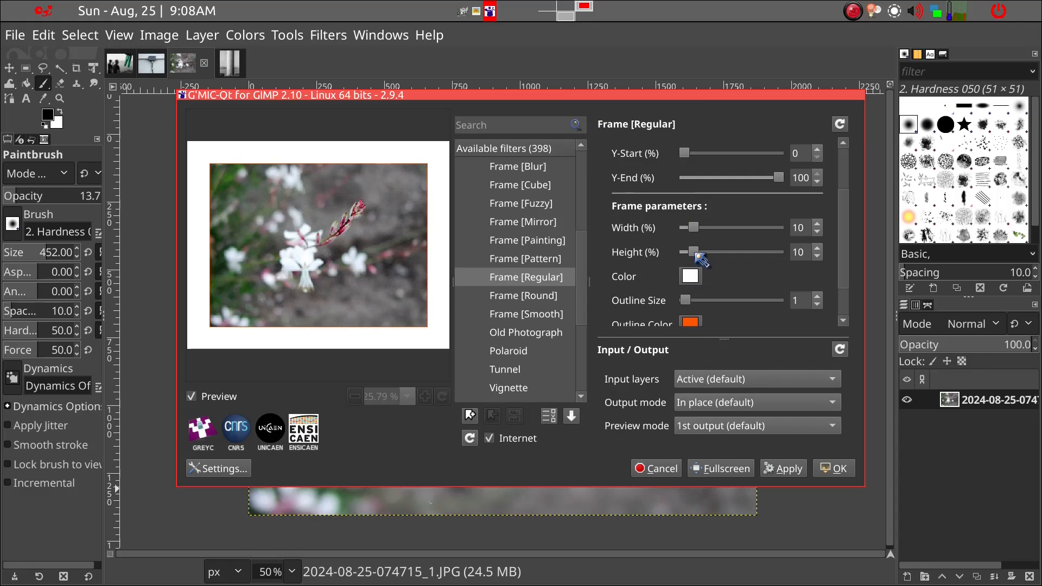
Set the frame height to 6% and apply the frame to the flower photo, fitting the whole image in the window.
left_click_drag(695, 254, 692, 256)
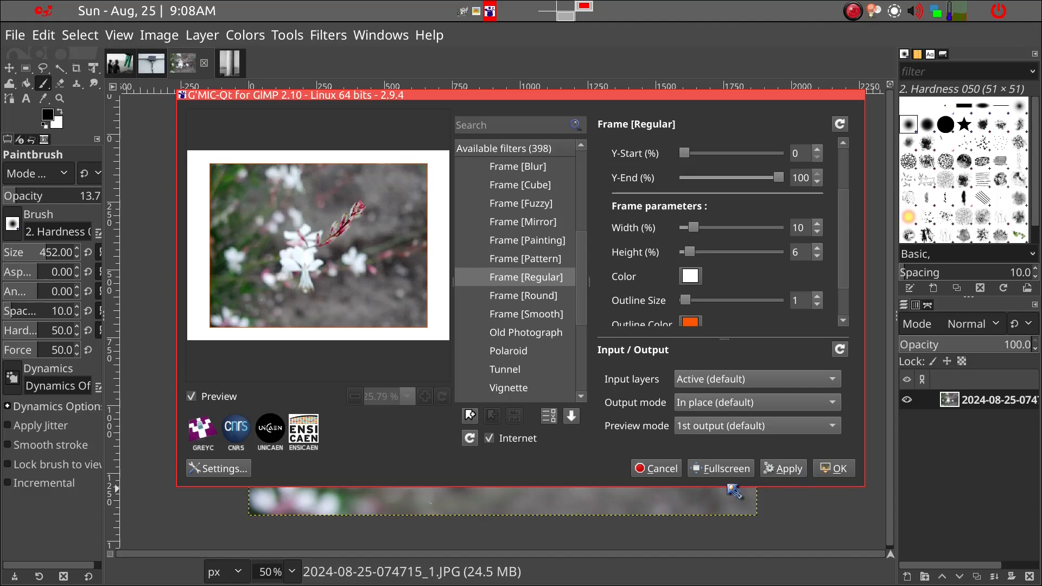
left_click(788, 470)
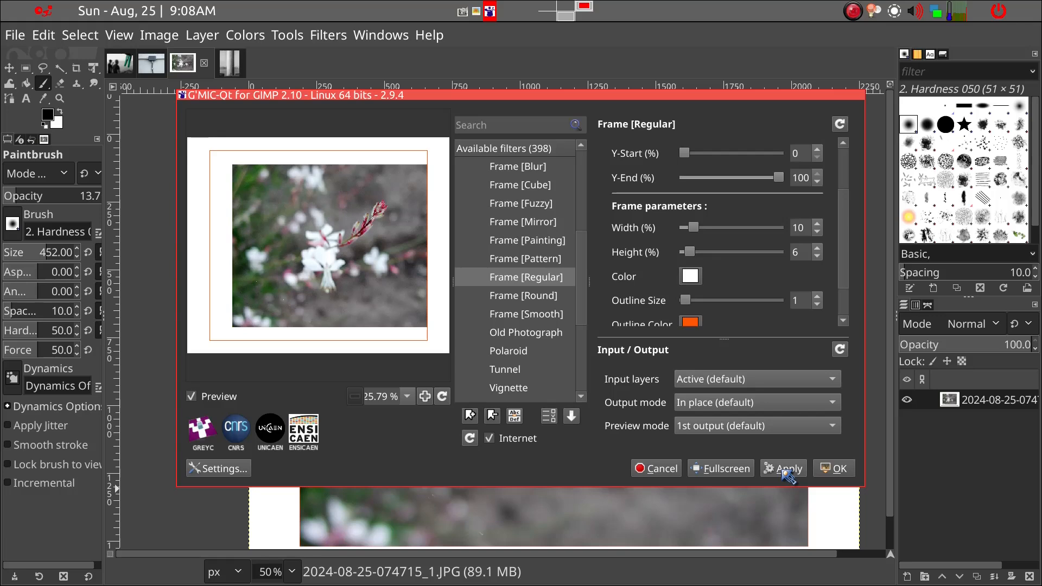
left_click(822, 470)
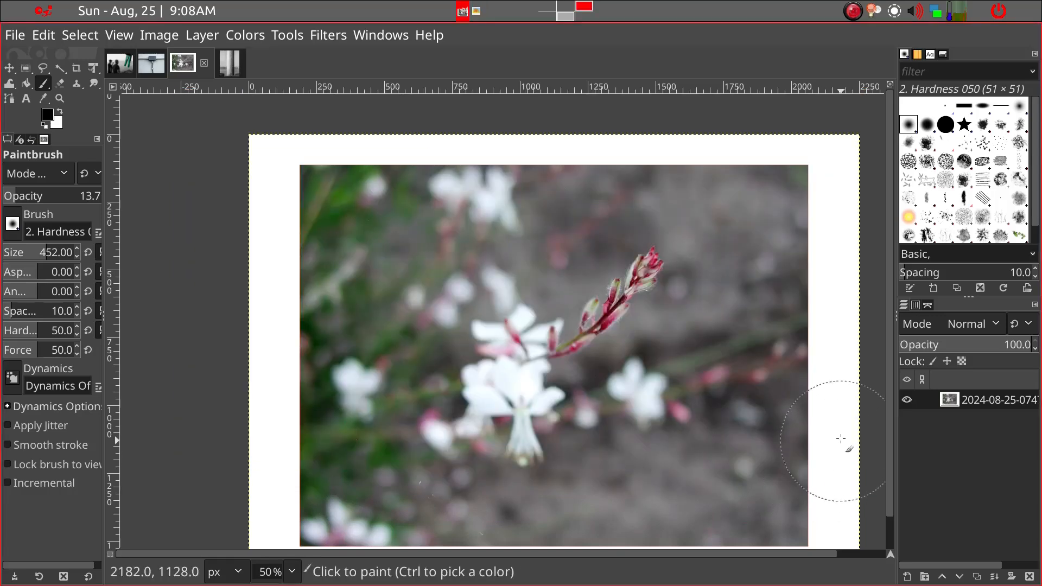
key("shift+ctrl+j")
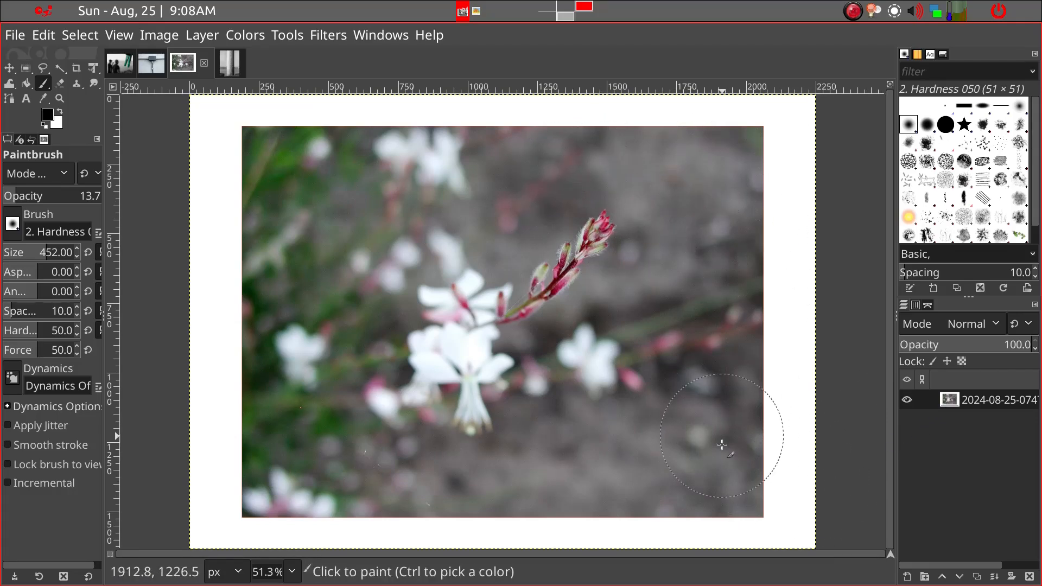
left_click(19, 38)
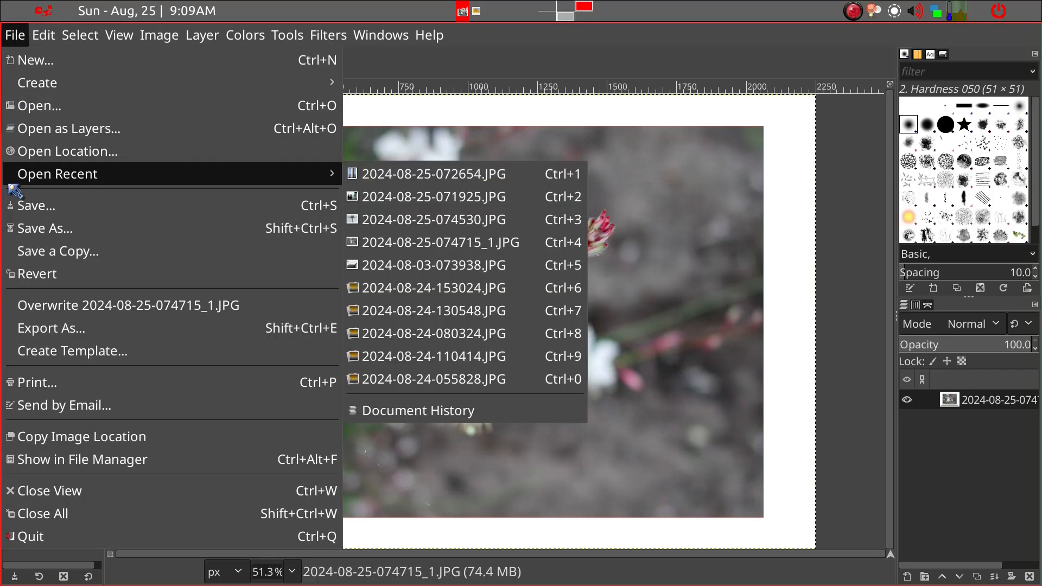
left_click(63, 314)
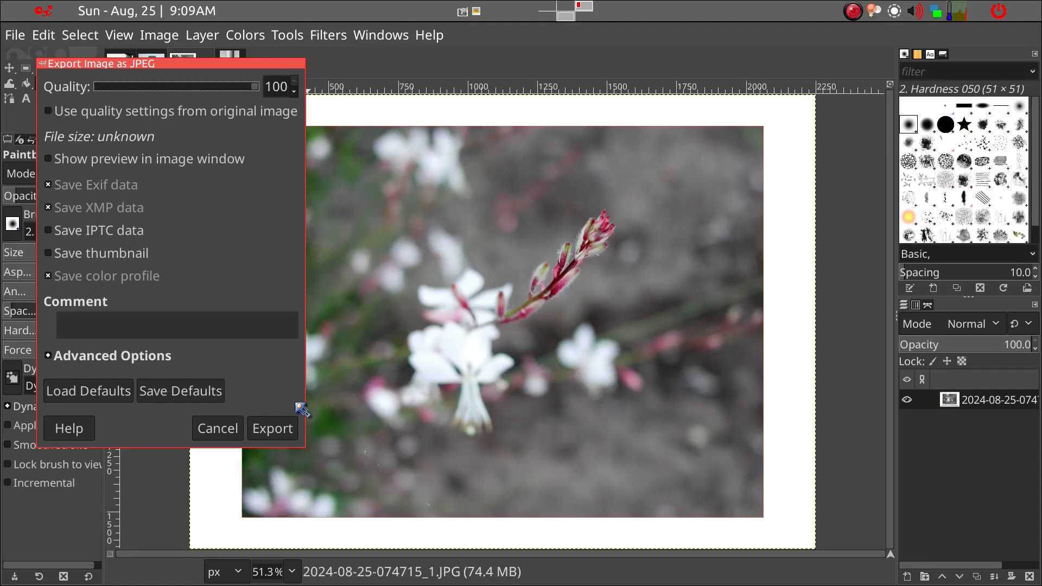
key("alt+Tab")
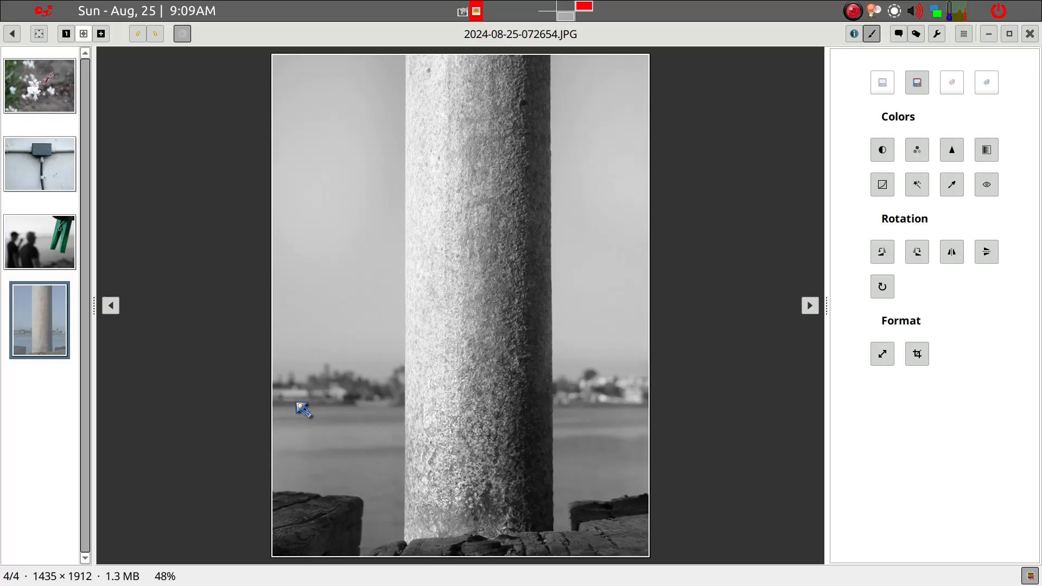
left_click(60, 112)
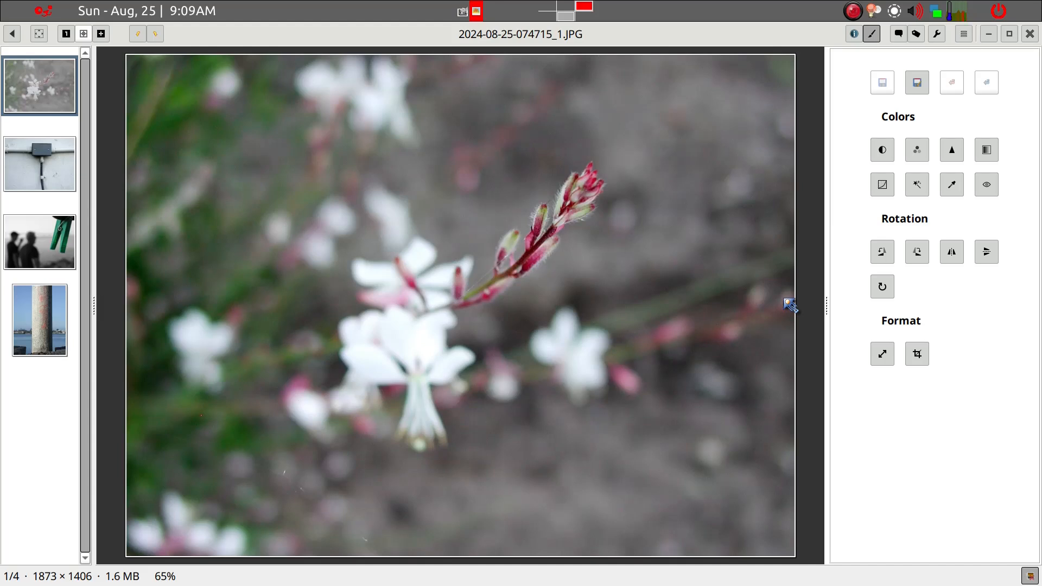
key("alt+Tab")
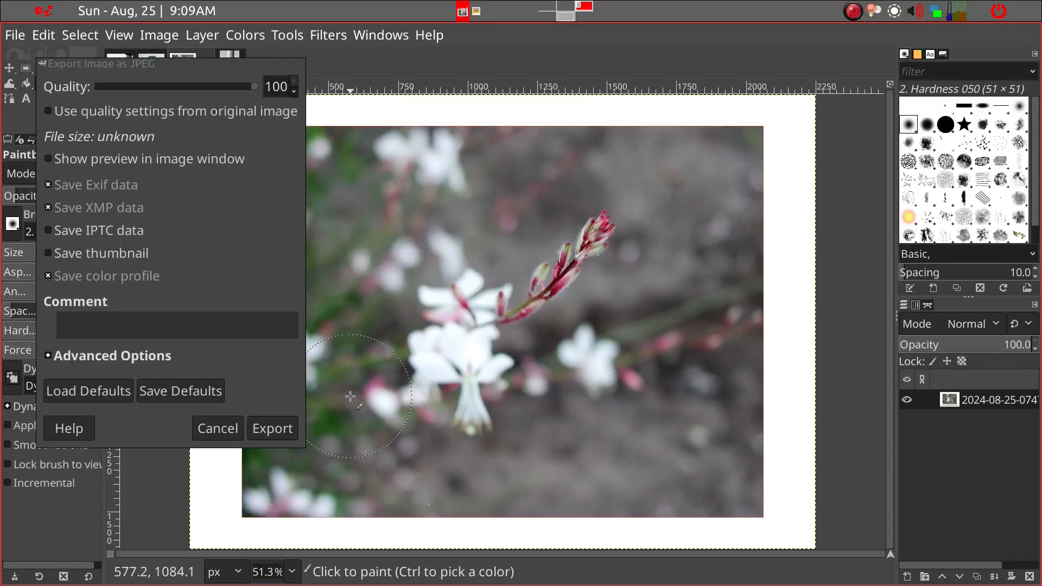
Export the framed flower photo as JPEG at quality 100, and view it in the image viewer.
left_click(273, 429)
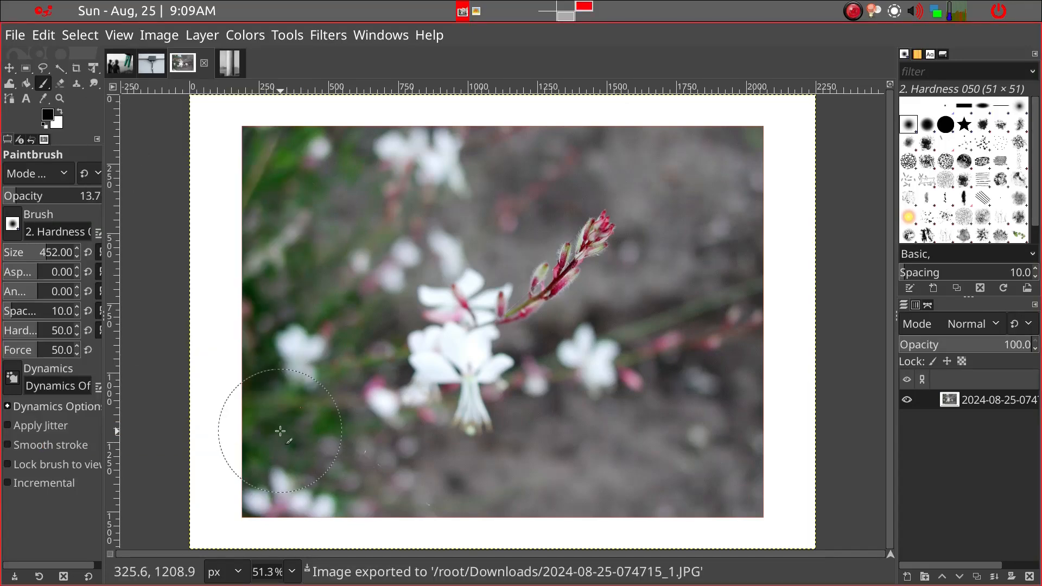
key("alt+Tab")
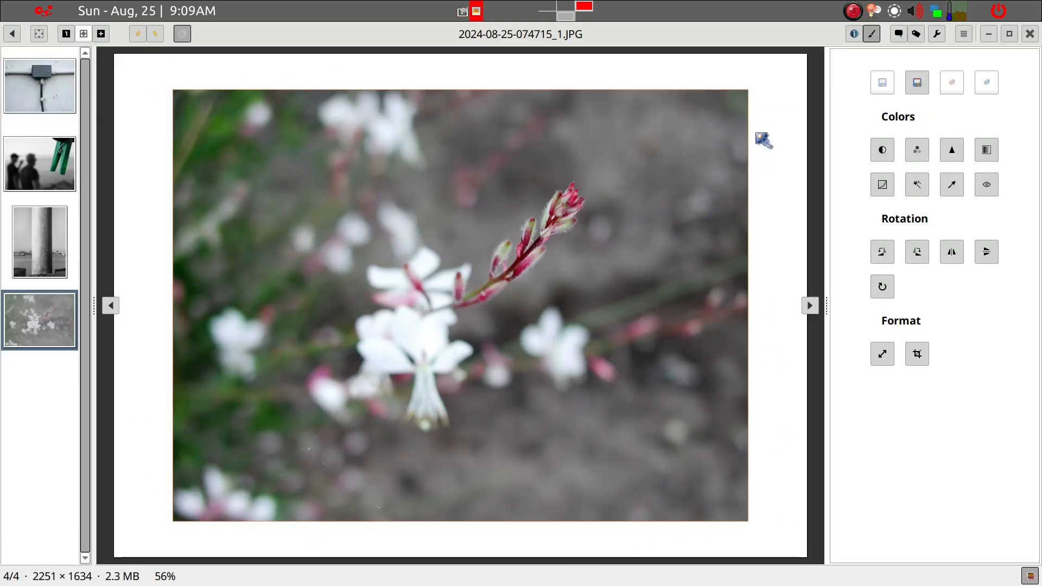
left_click(926, 76)
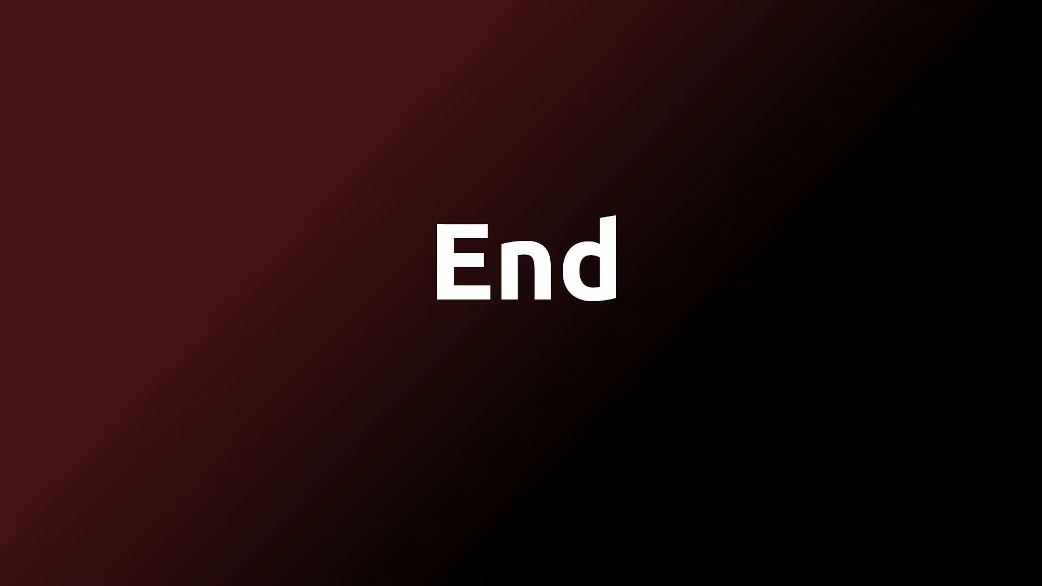